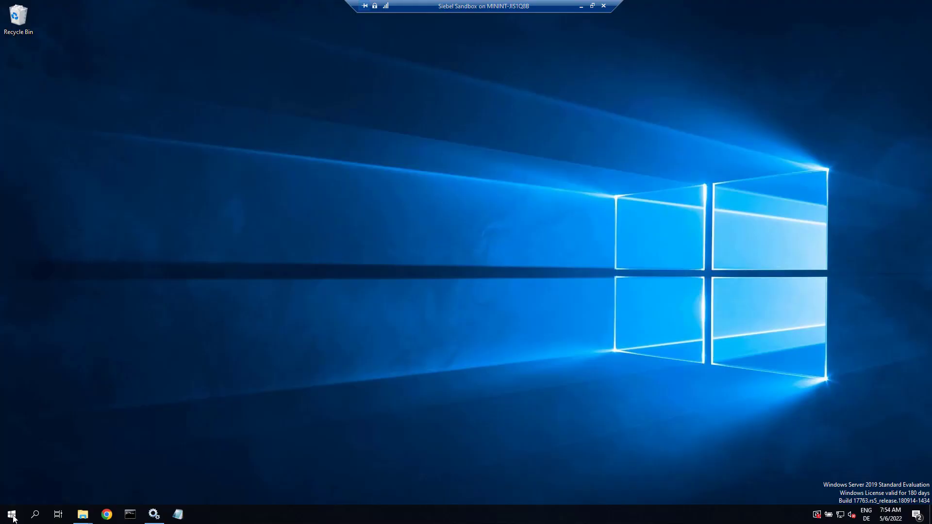
# Launch Database Server Configuration from the Siebel Enterprise Start menu group.
pyautogui.click(12, 517)
pyautogui.scroll(-3, 50, 476)
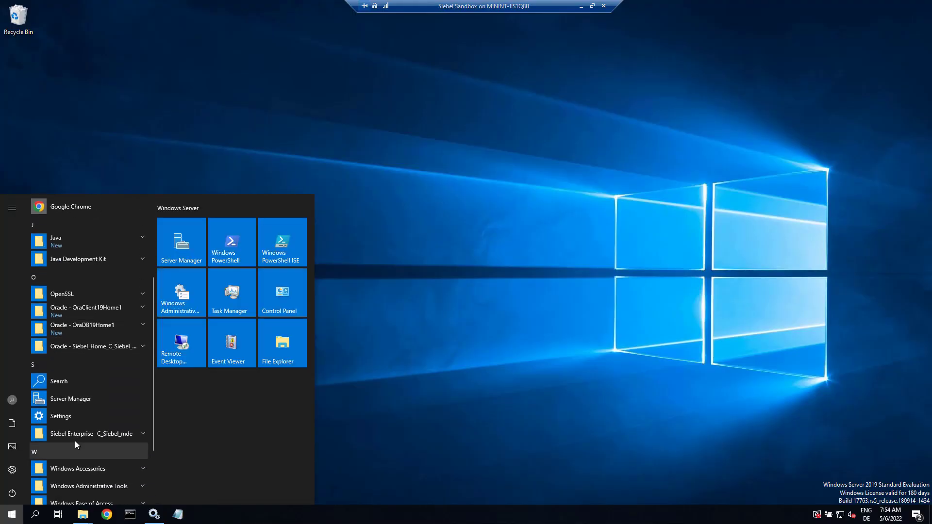
pyautogui.click(81, 435)
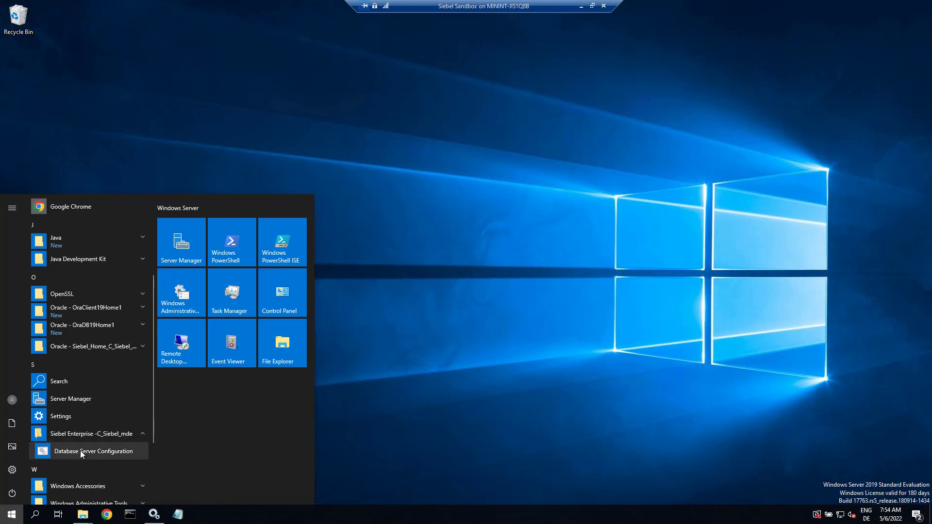
pyautogui.click(80, 451)
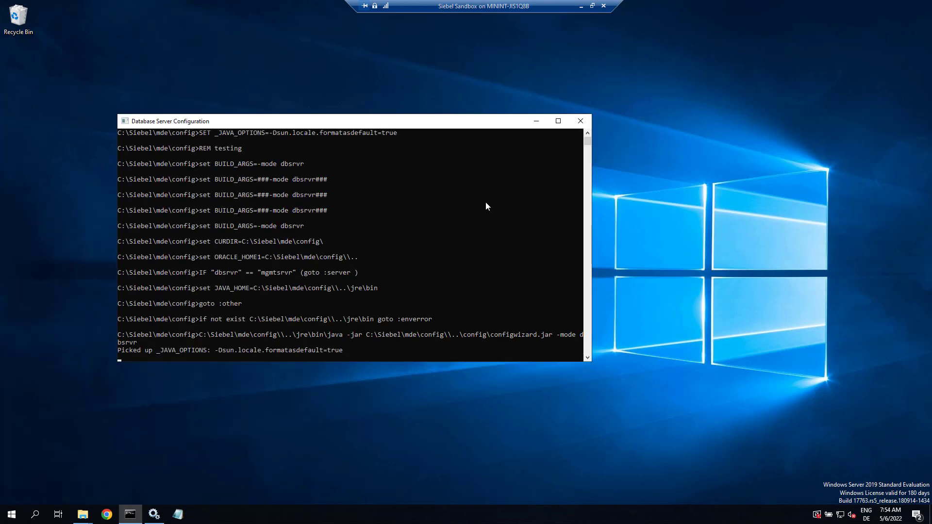
# Hide the console and choose to add a language to the existing Oracle database.
pyautogui.click(256, 126)
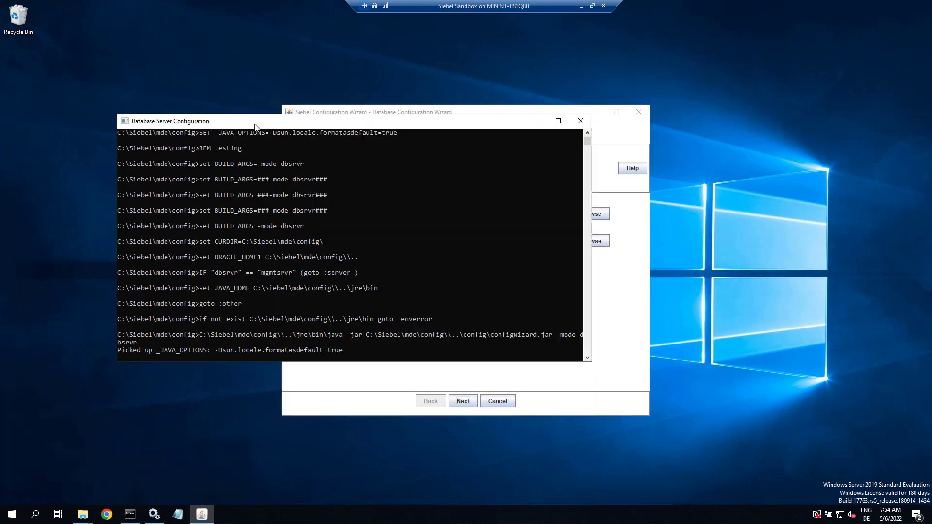
pyautogui.click(536, 121)
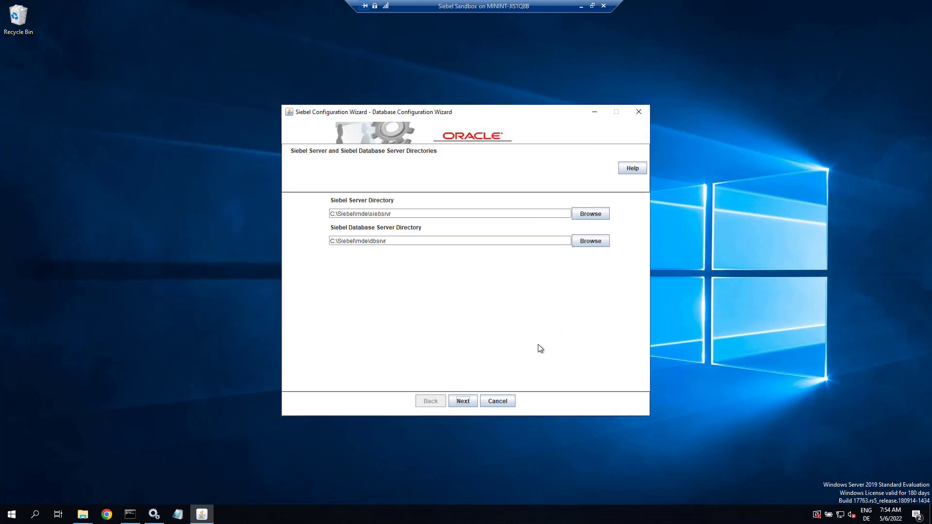
pyautogui.click(461, 402)
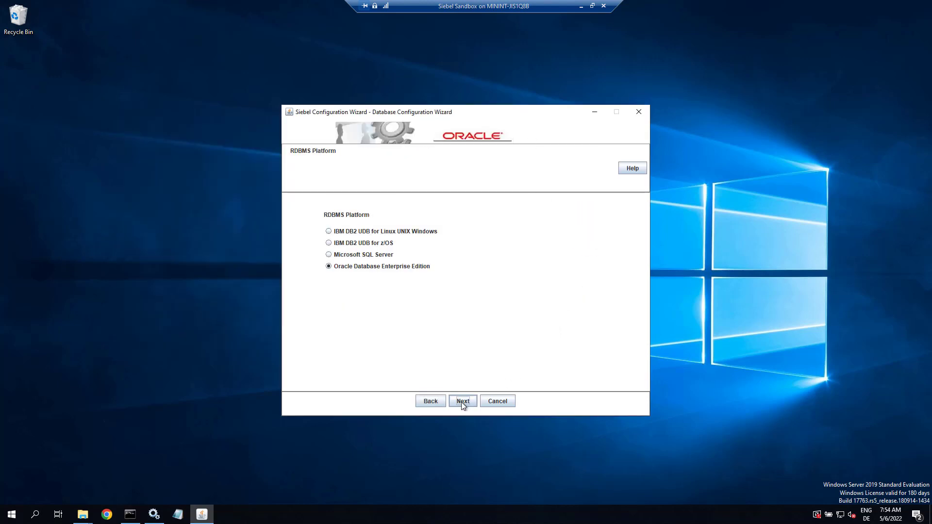
pyautogui.click(462, 402)
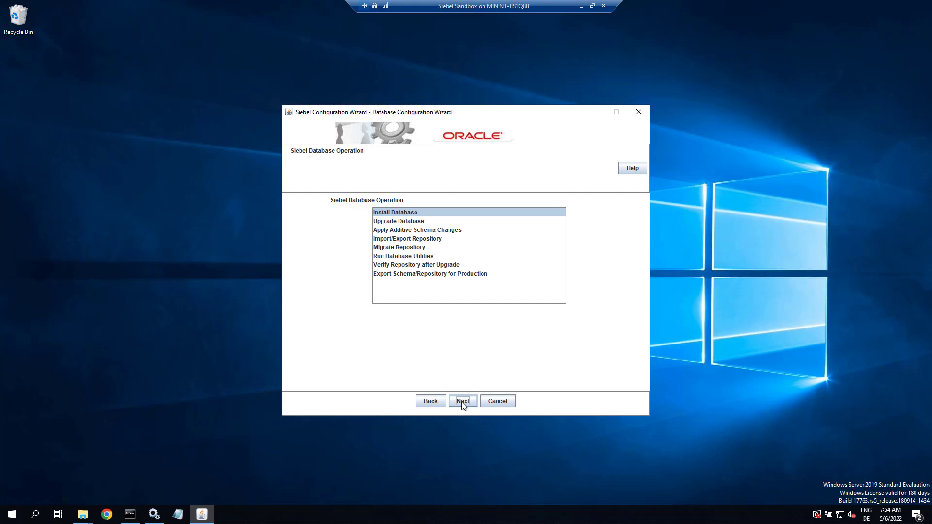
pyautogui.click(460, 402)
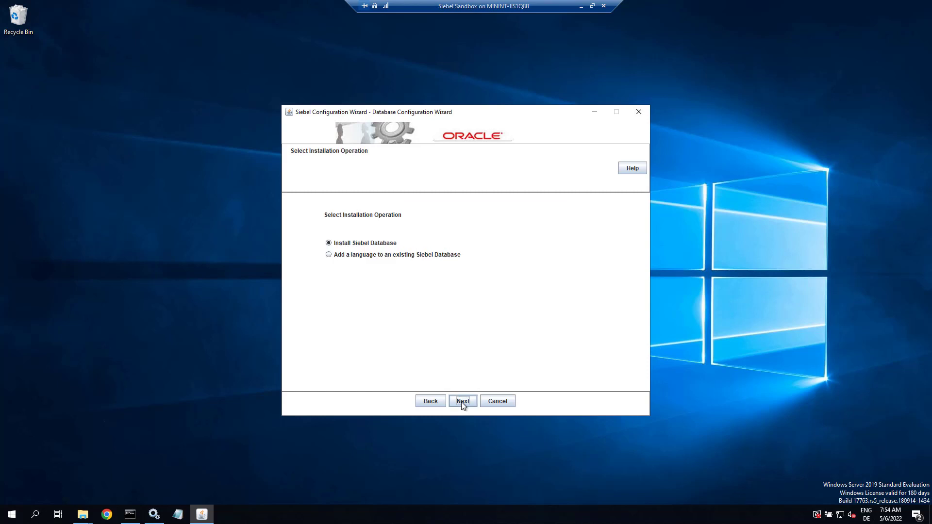
pyautogui.click(365, 256)
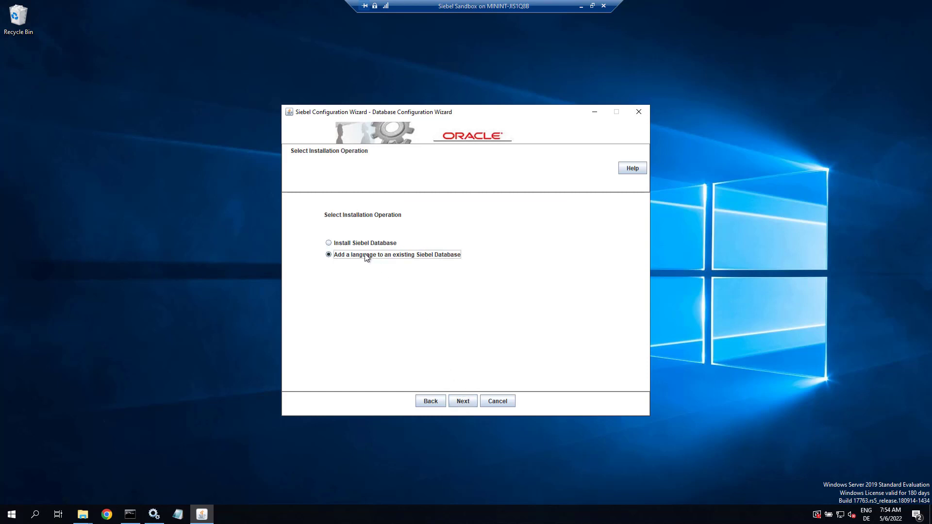
pyautogui.click(468, 401)
# Set connect string orcl, English (American) base language and German (Standard) as the added language.
pyautogui.click(451, 248)
pyautogui.click(461, 402)
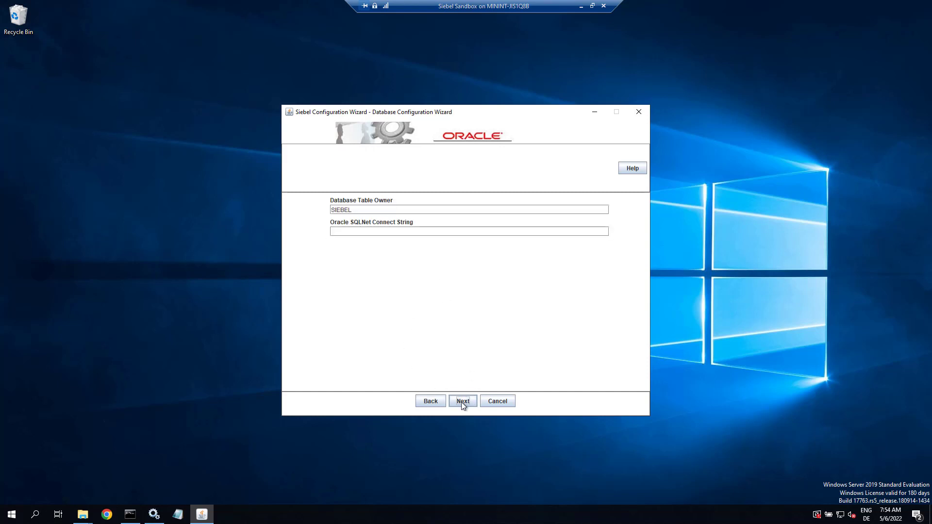
pyautogui.click(393, 232)
pyautogui.write('orcl')
pyautogui.click(462, 402)
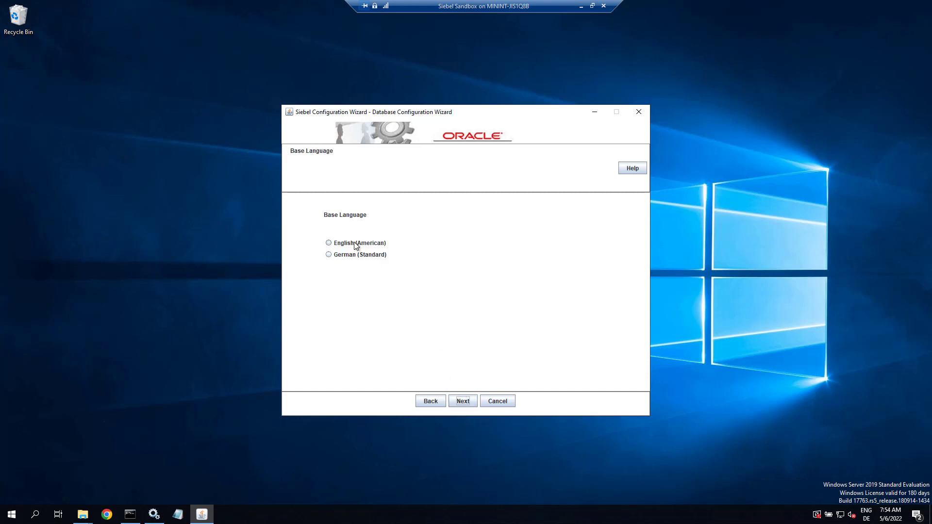
pyautogui.click(356, 245)
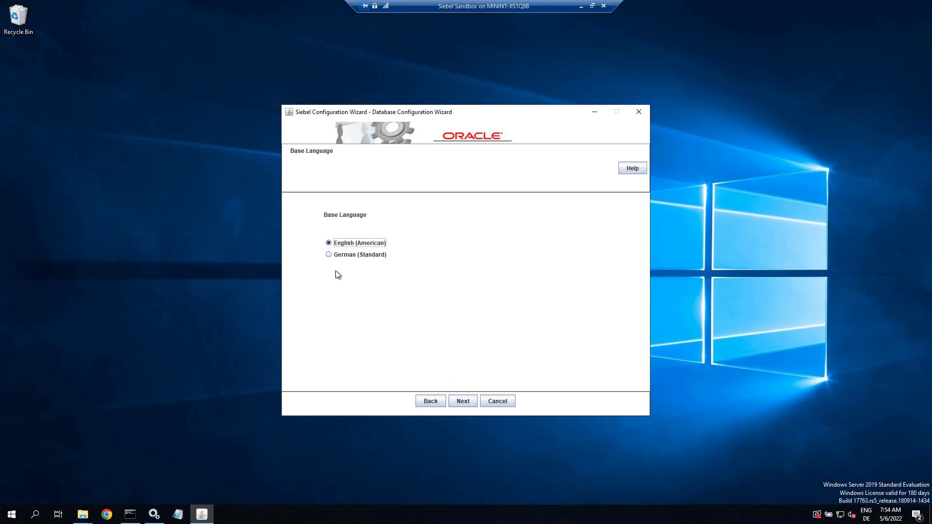
pyautogui.click(470, 402)
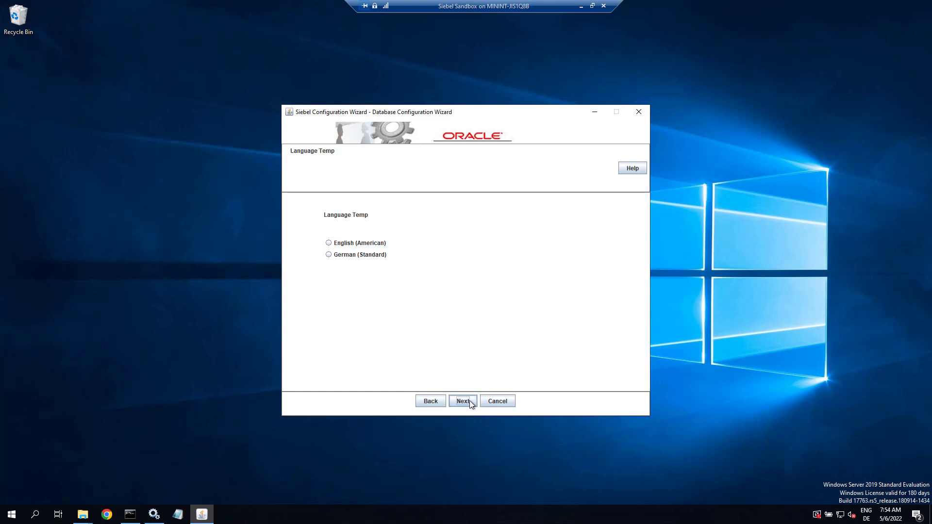
pyautogui.click(338, 259)
# Enter the SADMIN database user and SIEBEL table owner credentials.
pyautogui.click(461, 403)
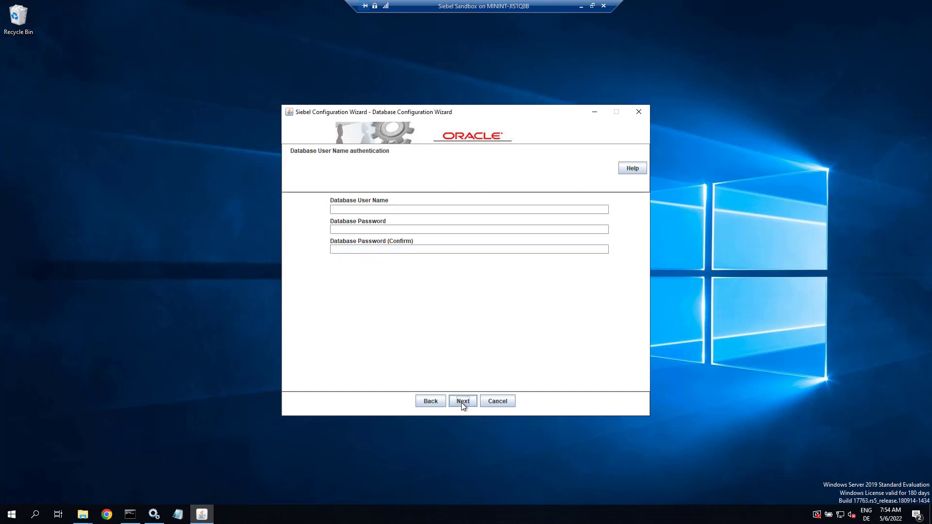
pyautogui.click(450, 209)
pyautogui.write('SADMIN')
pyautogui.press('Tab')
pyautogui.click(460, 401)
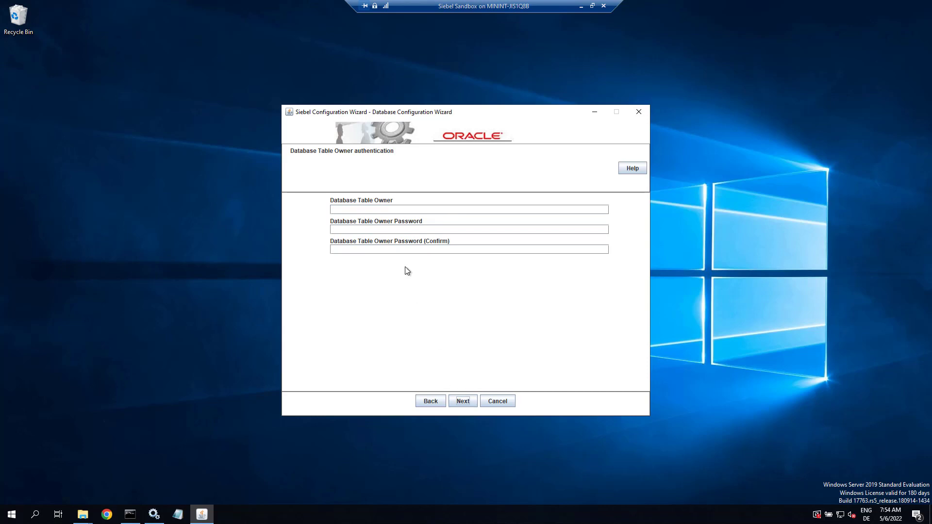
pyautogui.click(411, 206)
pyautogui.click(463, 402)
# Keep the default ODBC, Siebel Repository, indexing, grantee and install_lang log settings.
pyautogui.click(463, 403)
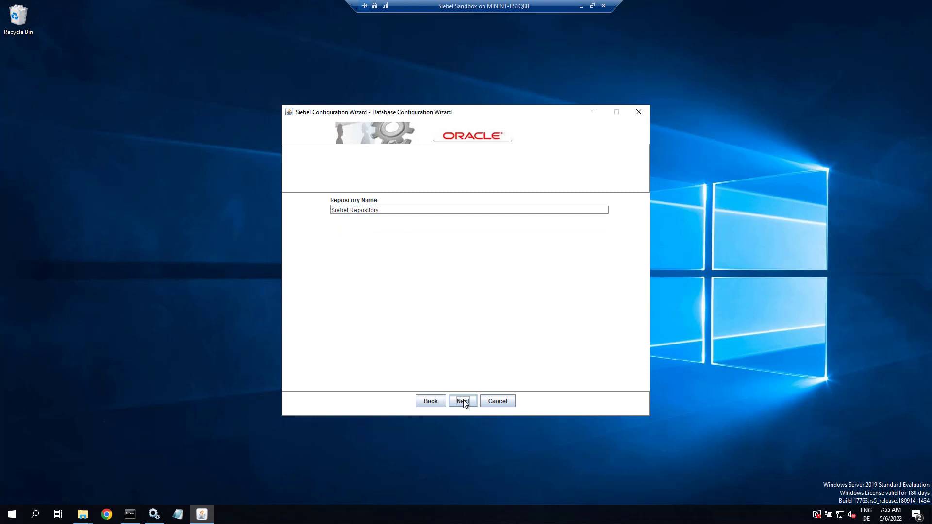
pyautogui.click(464, 402)
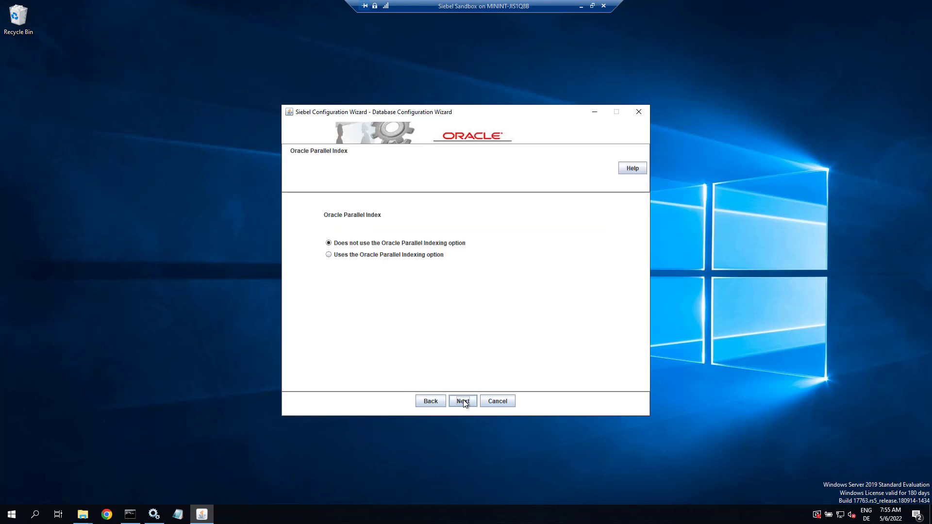
pyautogui.click(463, 402)
pyautogui.click(463, 402)
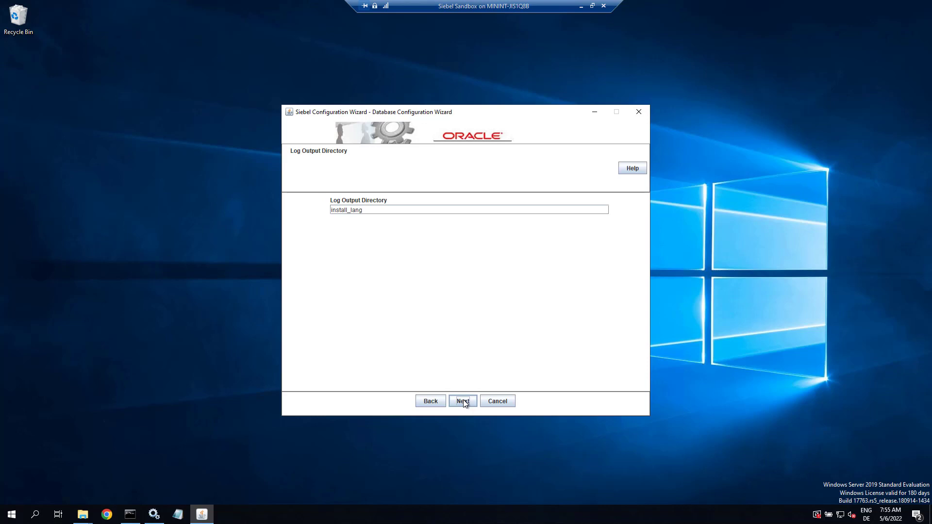
pyautogui.click(463, 403)
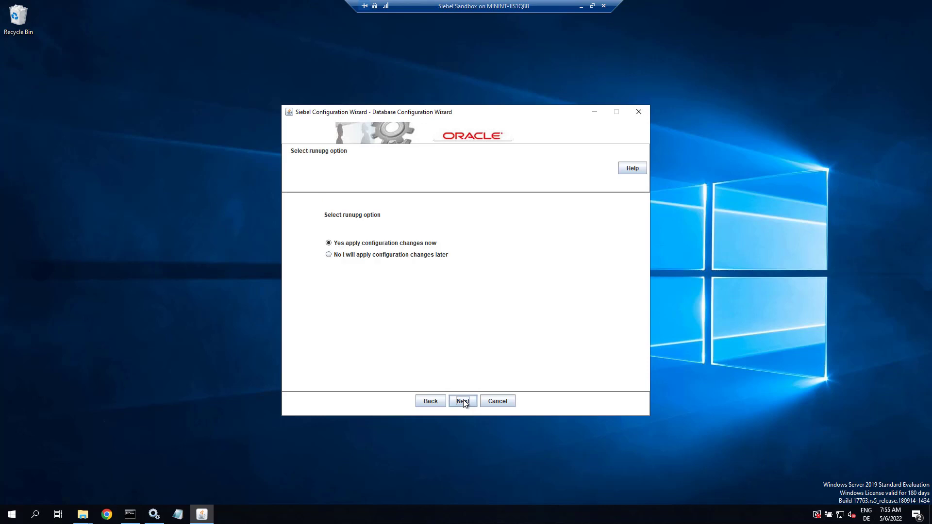
pyautogui.click(463, 402)
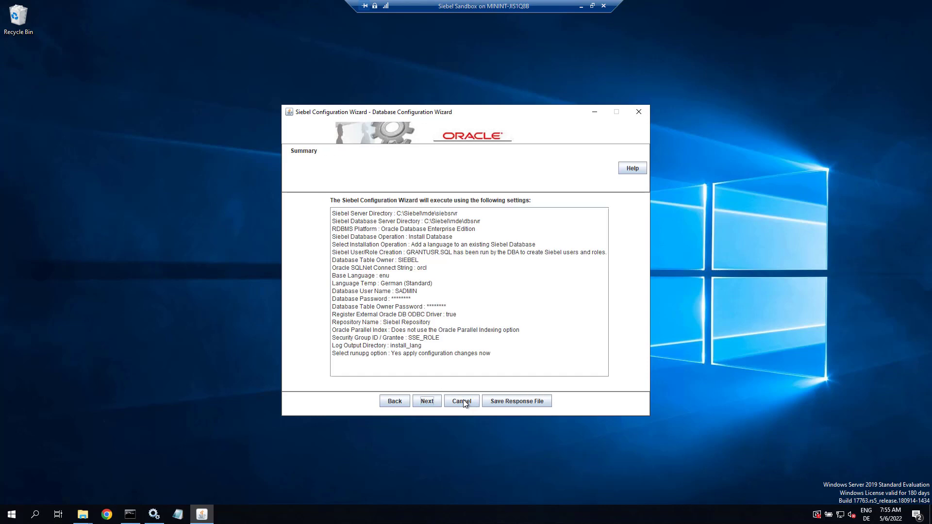
# Run the language install and seed data import, acknowledge success, and exit the wizard.
pyautogui.click(419, 400)
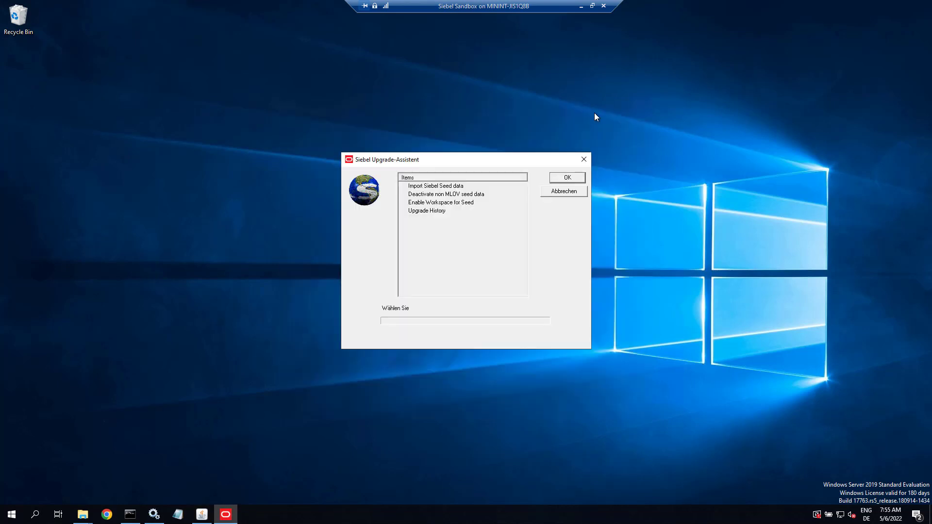
pyautogui.click(564, 179)
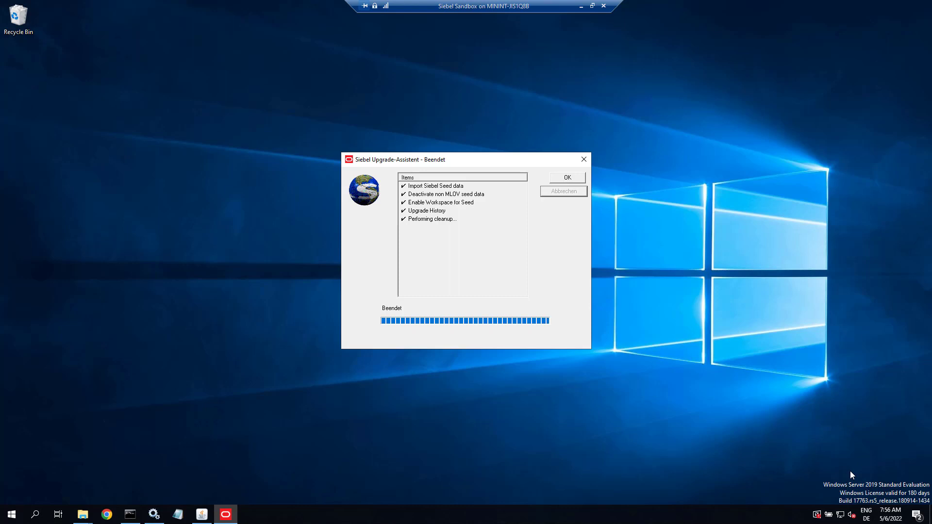
pyautogui.click(564, 180)
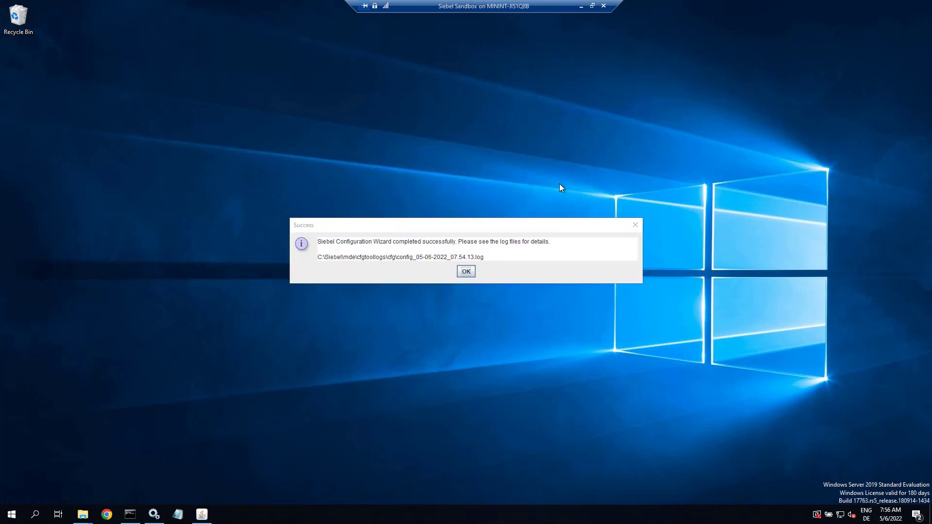
pyautogui.click(471, 272)
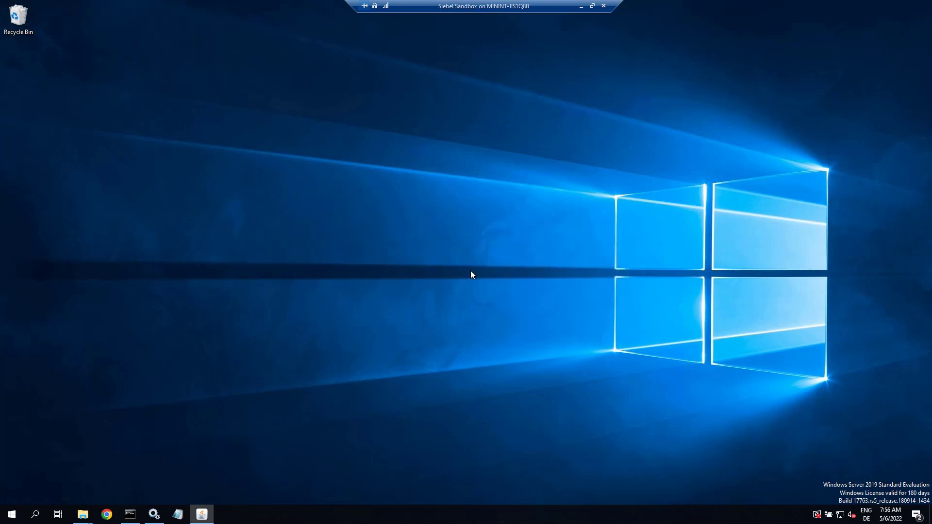
pyautogui.click(202, 514)
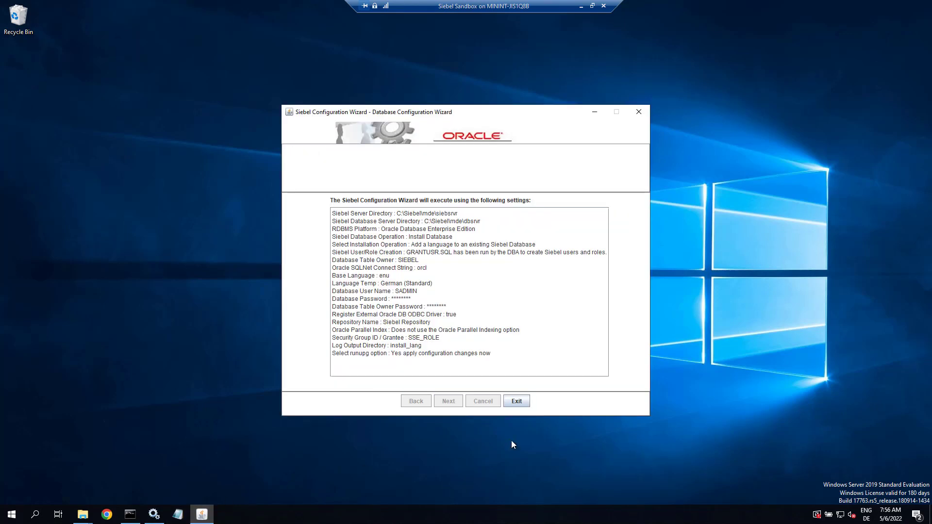
pyautogui.click(522, 403)
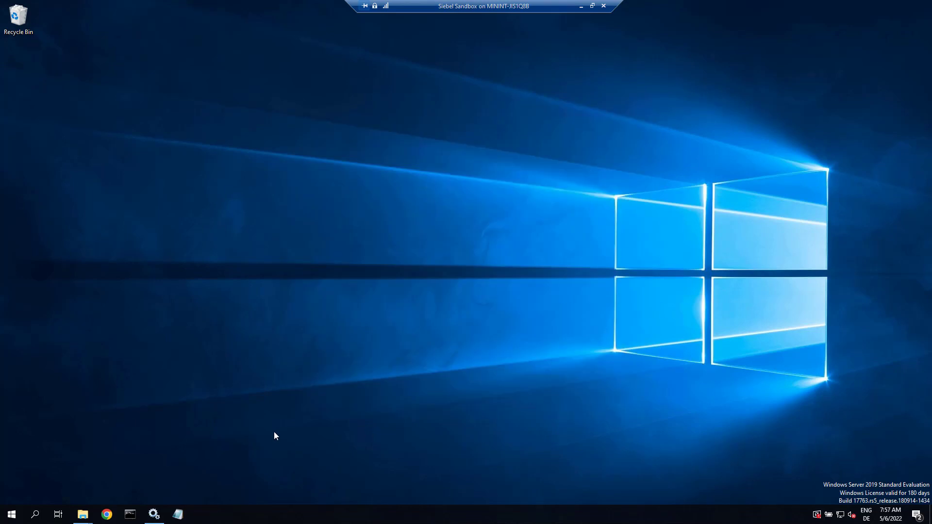
# Relaunch Database Server Configuration from the Start menu and hide its console.
pyautogui.click(12, 514)
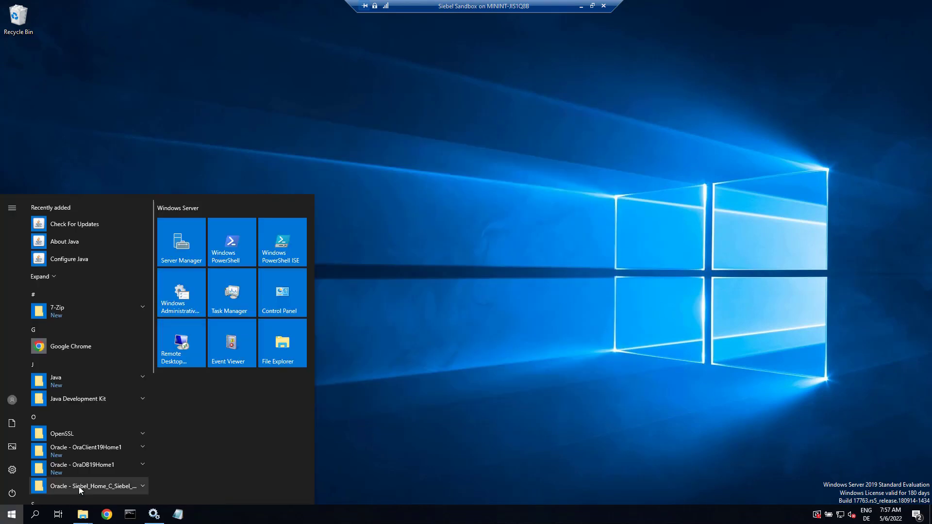
pyautogui.scroll(-3, 80, 486)
pyautogui.click(84, 479)
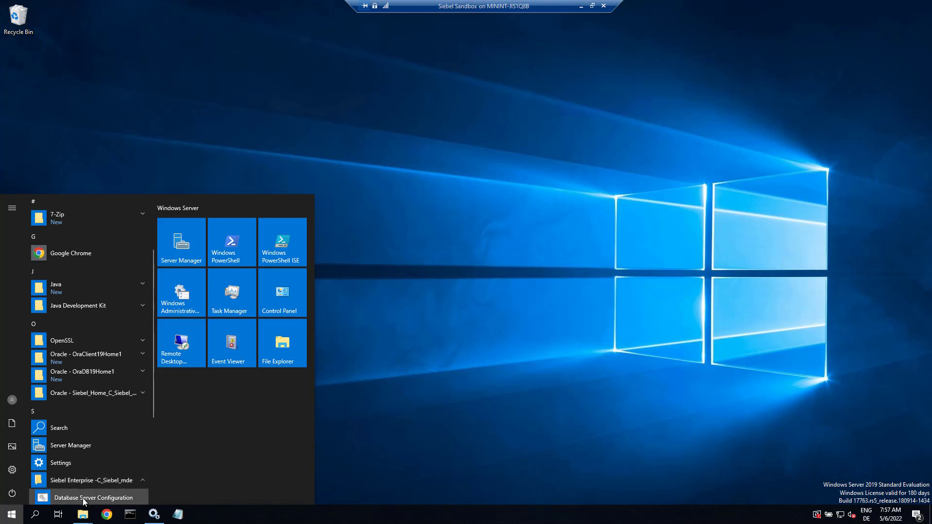
pyautogui.click(85, 498)
pyautogui.click(464, 45)
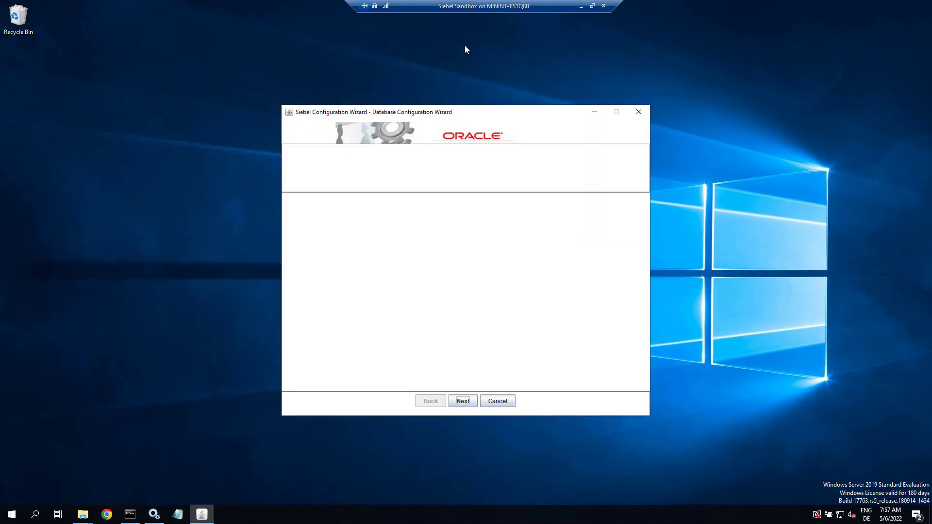
# Choose Oracle, Import/Export Repository, and add German (Standard) to the existing repository.
pyautogui.click(470, 400)
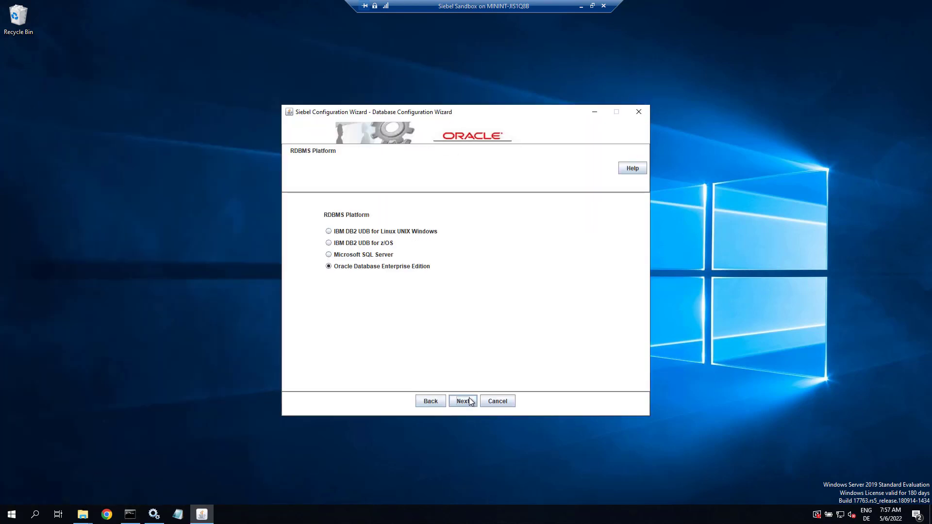
pyautogui.click(470, 402)
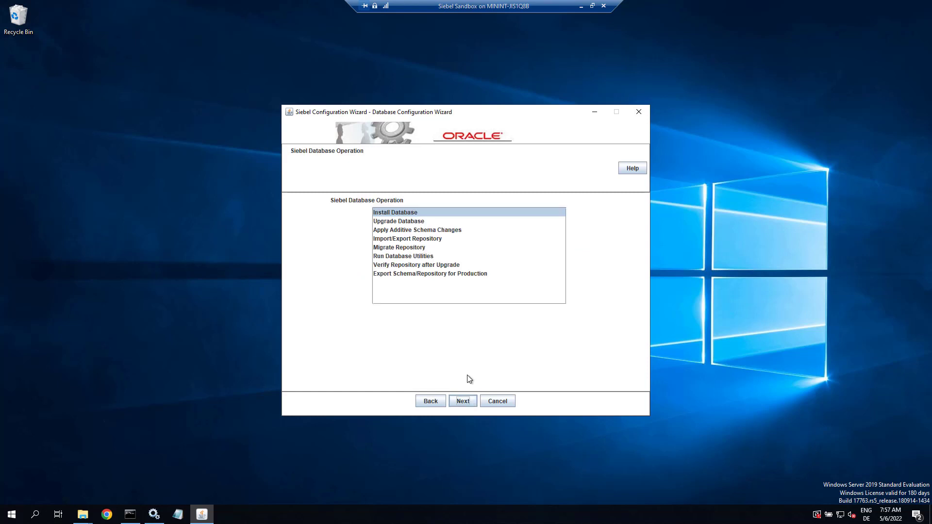
pyautogui.click(433, 240)
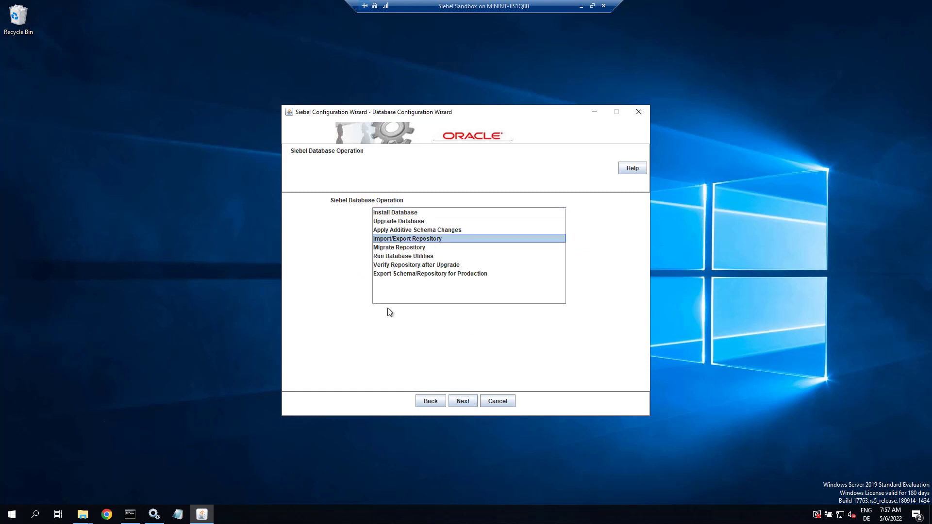
pyautogui.click(465, 402)
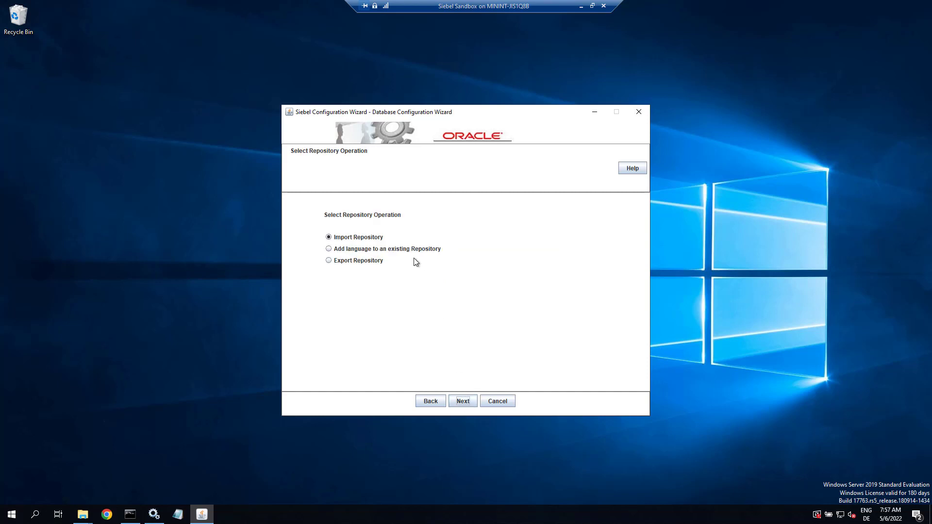
pyautogui.click(468, 403)
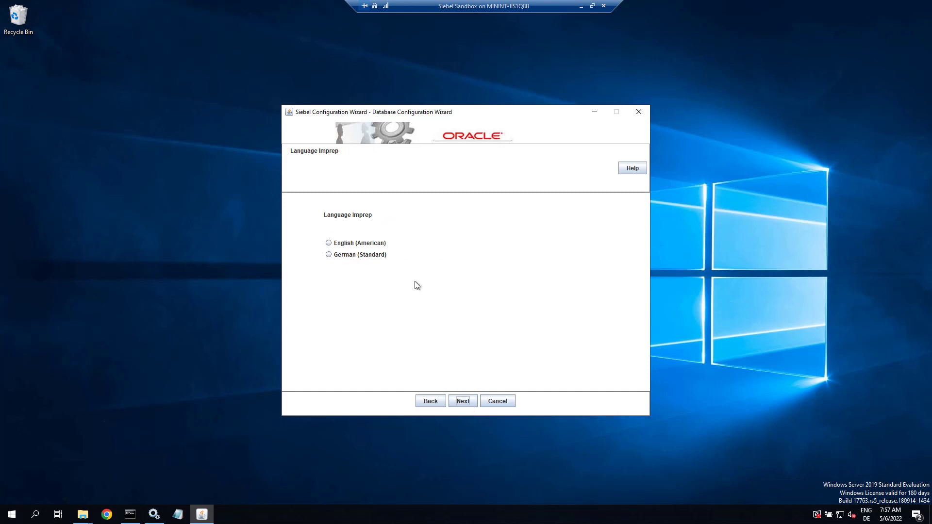
pyautogui.click(375, 256)
pyautogui.click(470, 403)
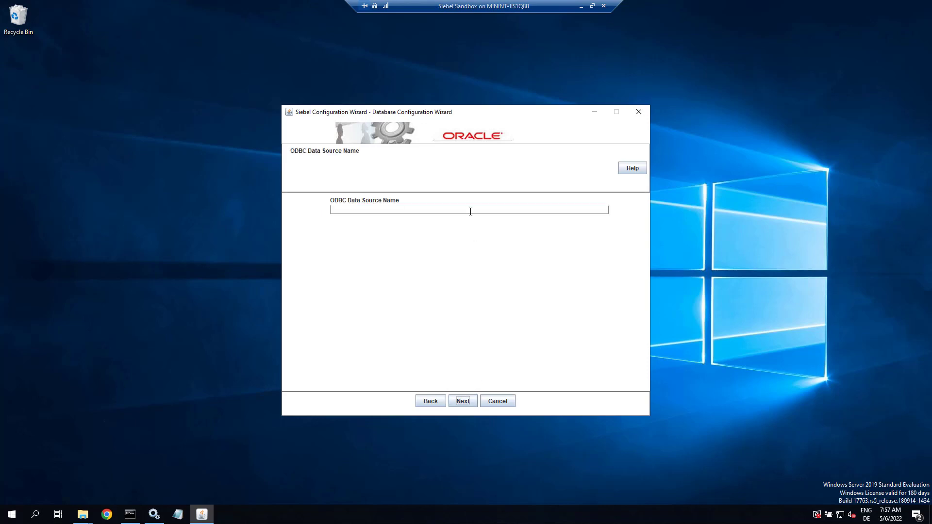
pyautogui.click(11, 515)
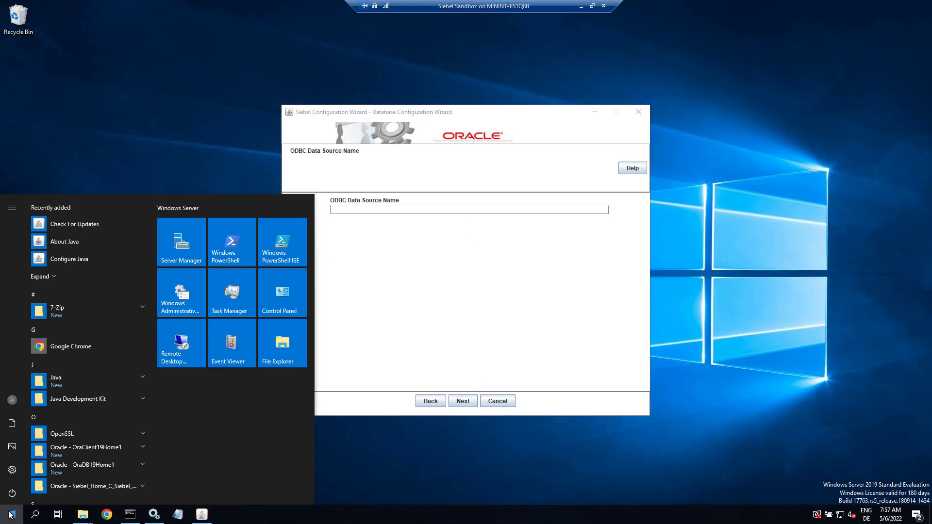
pyautogui.write('odbc')
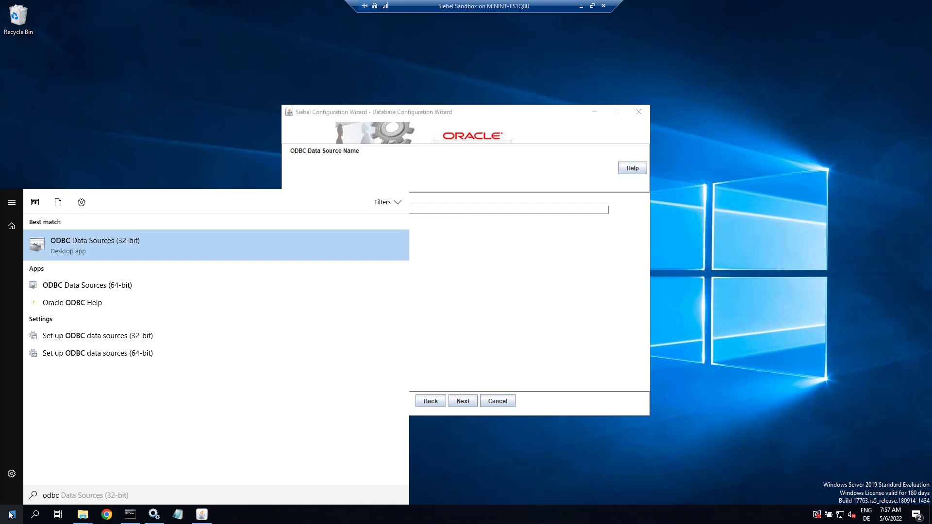
# Copy SiebelInstall_DSN from the 32-bit ODBC System DSN list into the wizard's DSN field.
pyautogui.press('Return')
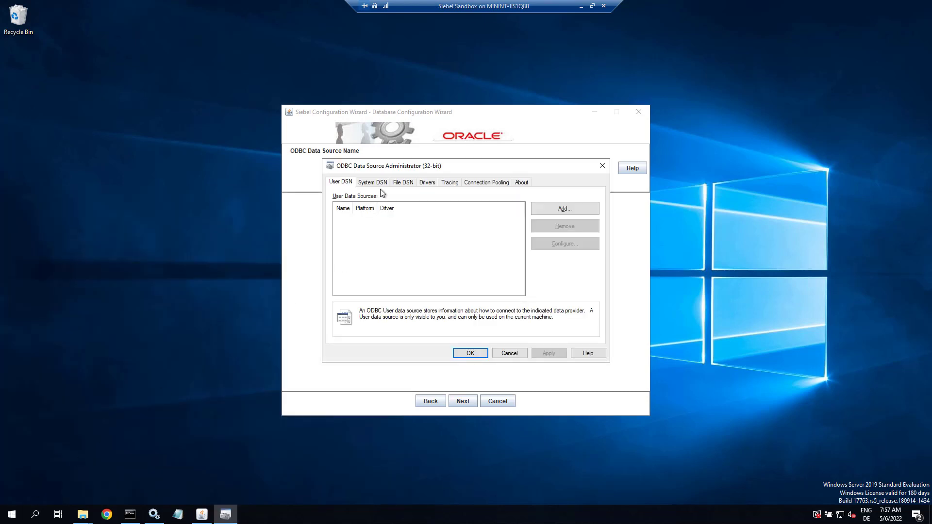
pyautogui.click(379, 185)
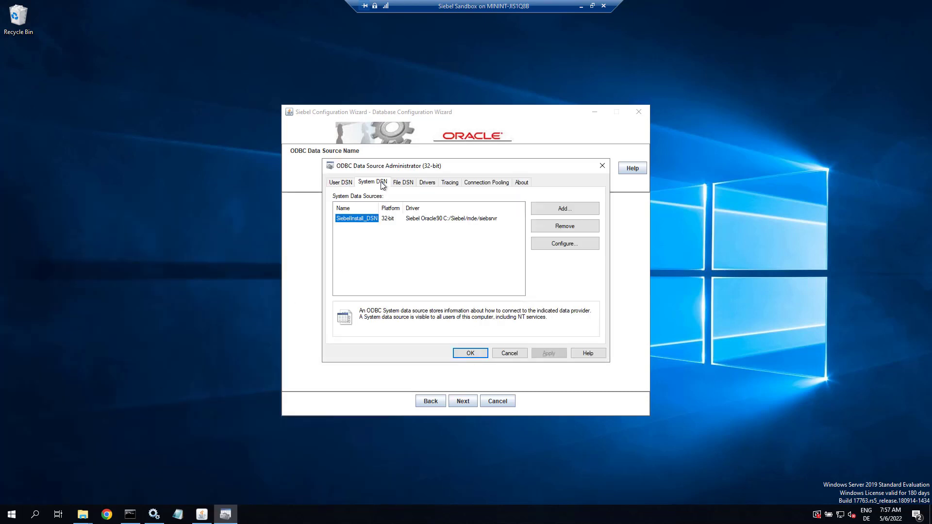
pyautogui.doubleClick(368, 220)
pyautogui.rightClick(436, 239)
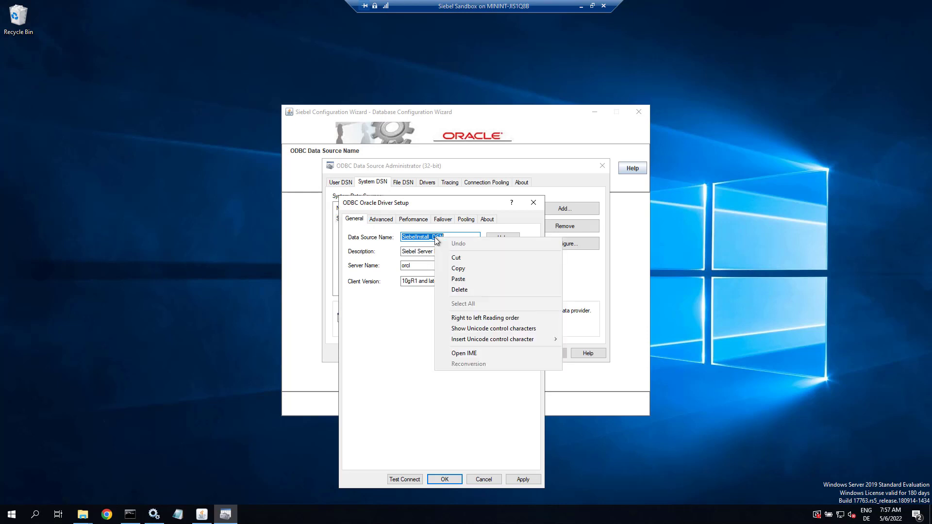
pyautogui.click(458, 267)
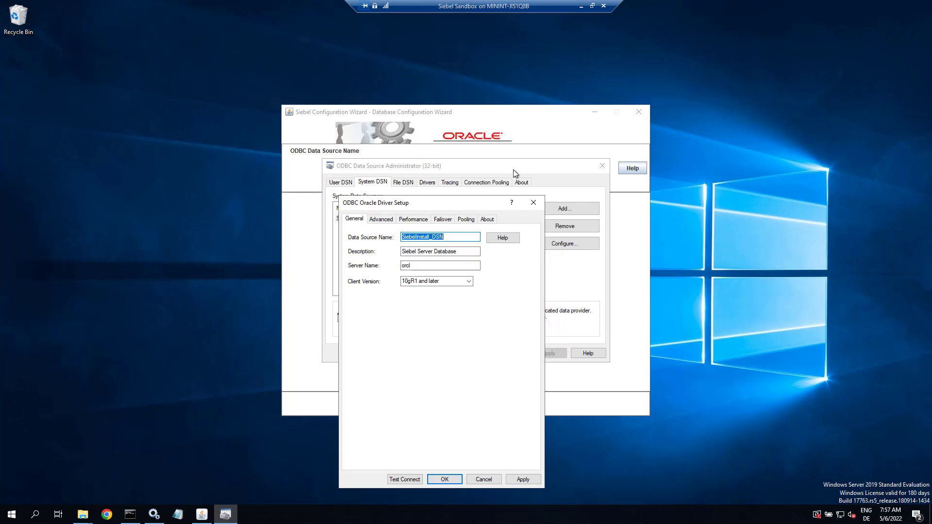
pyautogui.click(536, 207)
pyautogui.click(598, 168)
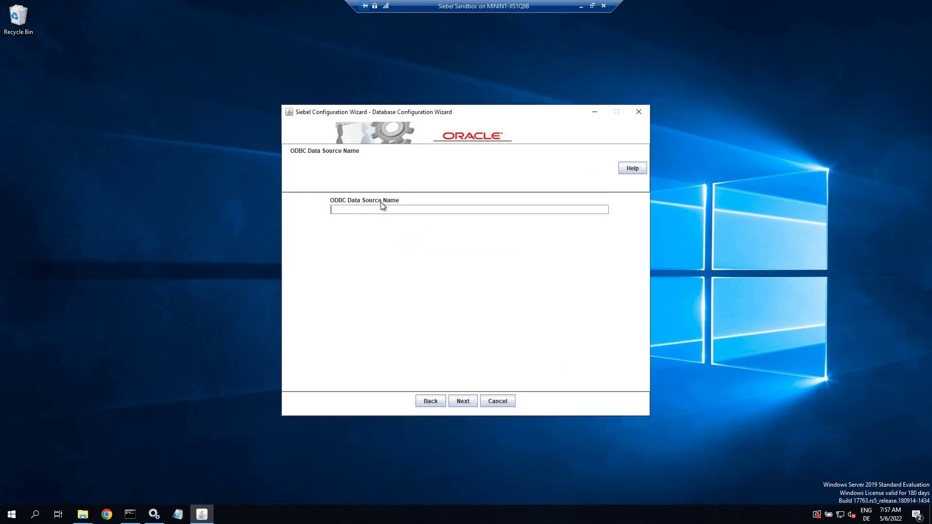
pyautogui.click(378, 208)
pyautogui.hotkey('ctrl', 'v')
# Enter the SADMIN database user password and its confirmation.
pyautogui.click(469, 402)
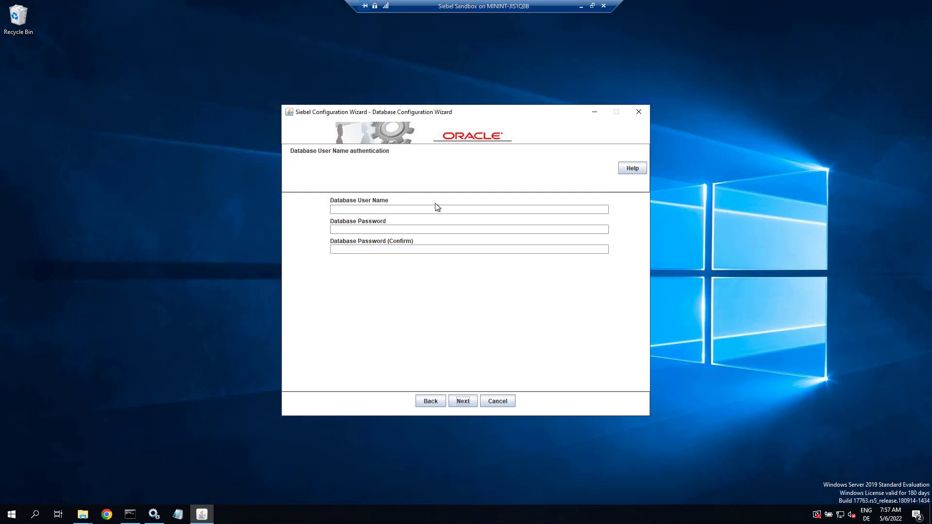
pyautogui.press('Tab')
pyautogui.click(464, 400)
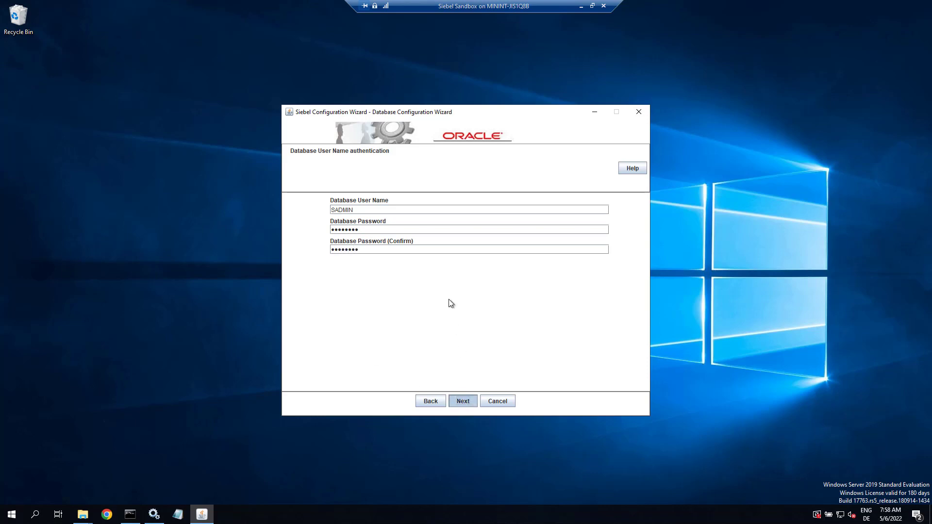
# Enter SIEBEL table owner credentials and keep the UNICODE database character set.
pyautogui.click(449, 209)
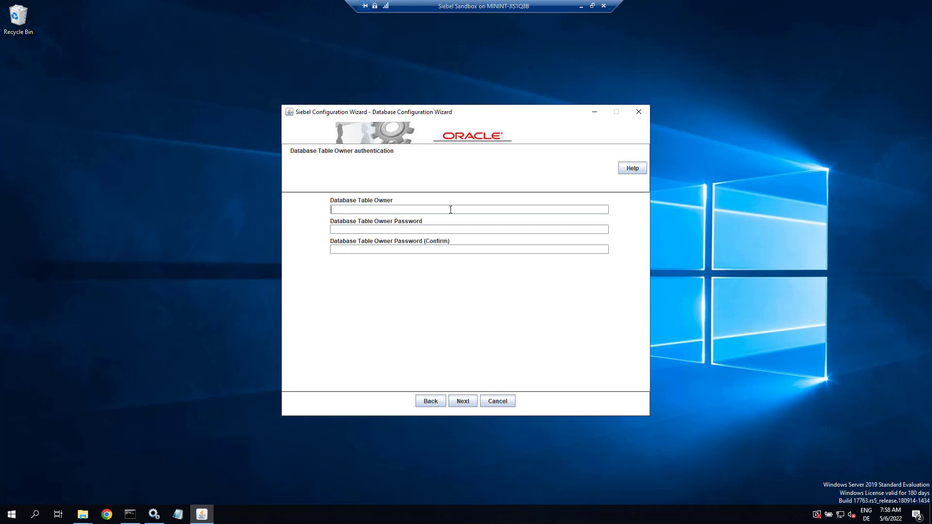
pyautogui.press('Tab')
pyautogui.press('Tab')
pyautogui.click(469, 401)
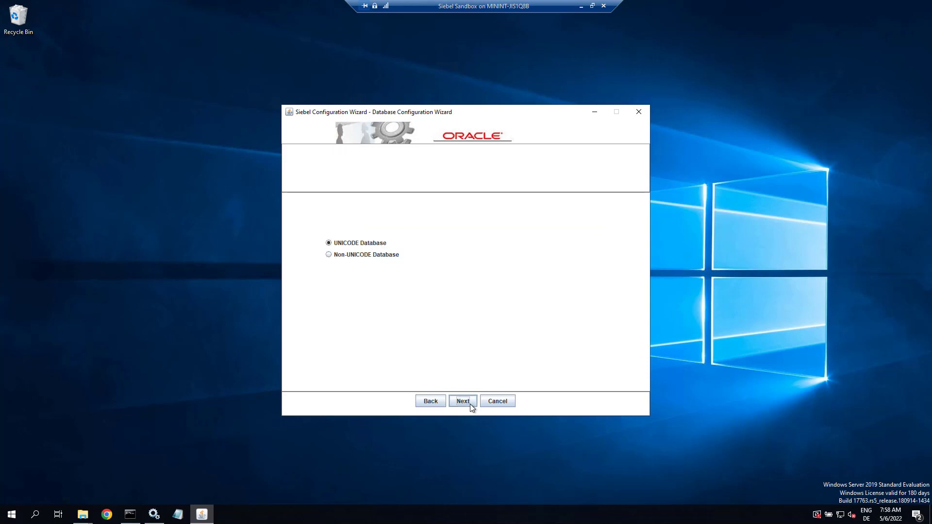
pyautogui.click(470, 404)
pyautogui.click(470, 404)
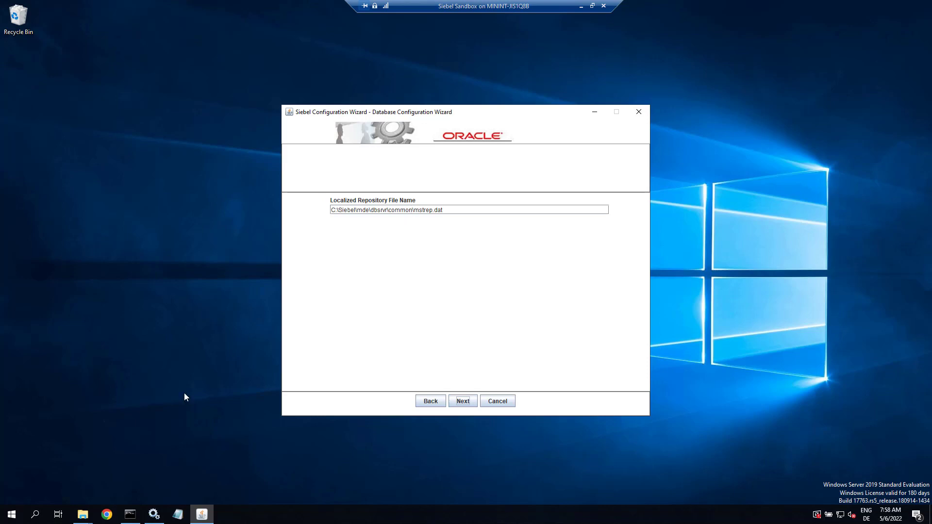
# Open the copied dbsrvr COMMON path in File Explorer to confirm mstrep.dat exists.
pyautogui.click(82, 515)
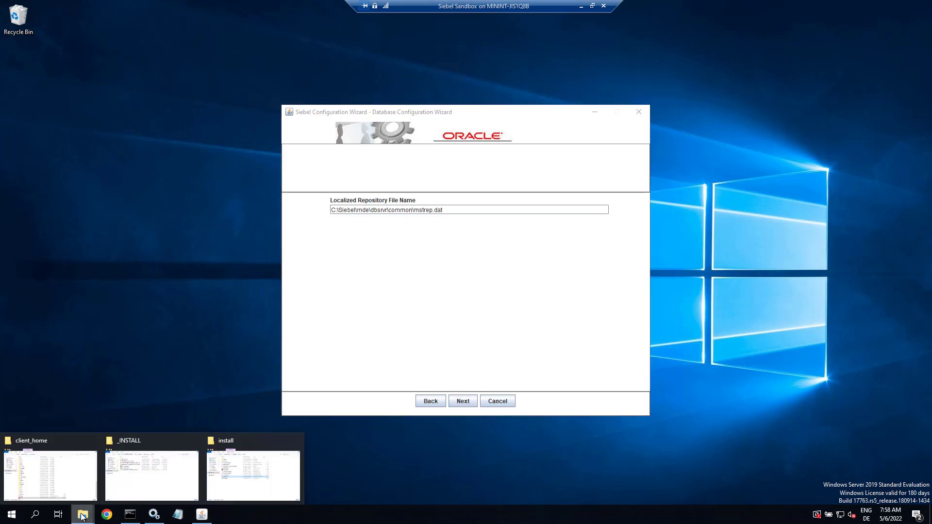
pyautogui.click(71, 489)
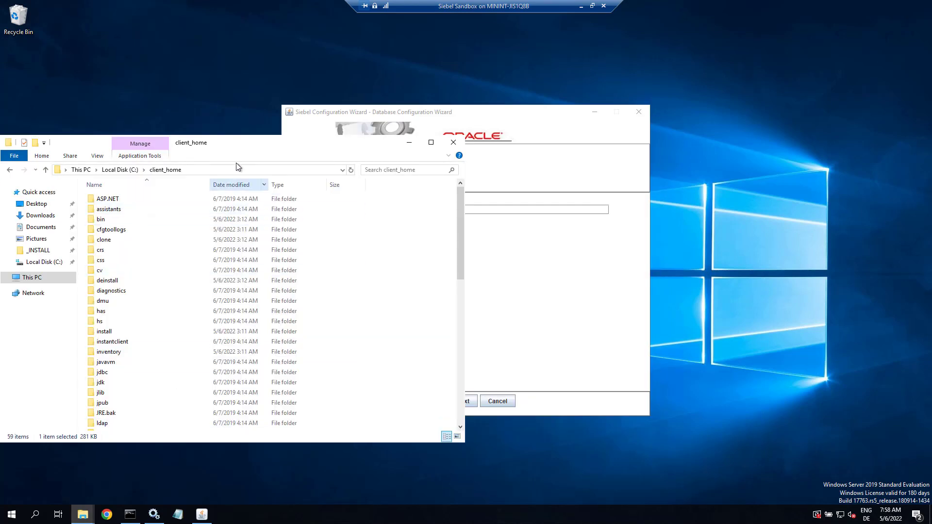
pyautogui.moveTo(229, 153); pyautogui.dragTo(445, 244)
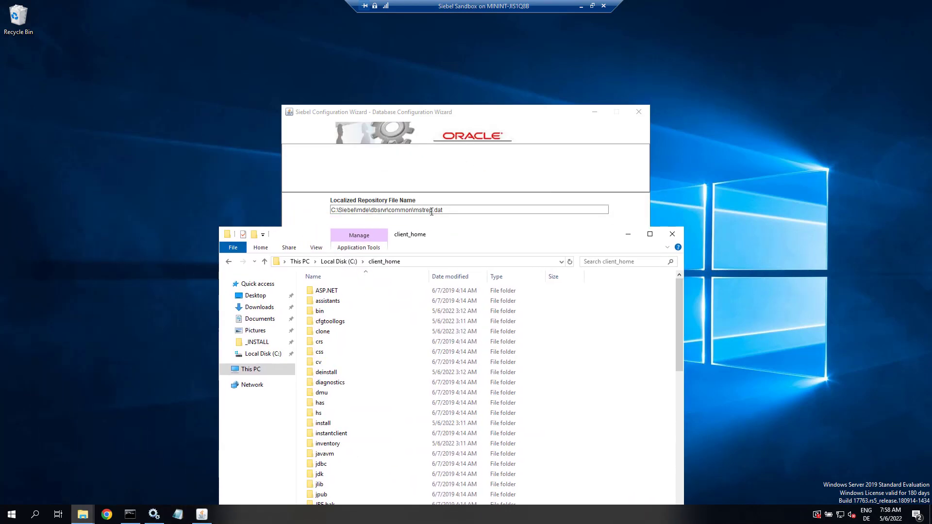
pyautogui.moveTo(413, 211); pyautogui.dragTo(316, 209)
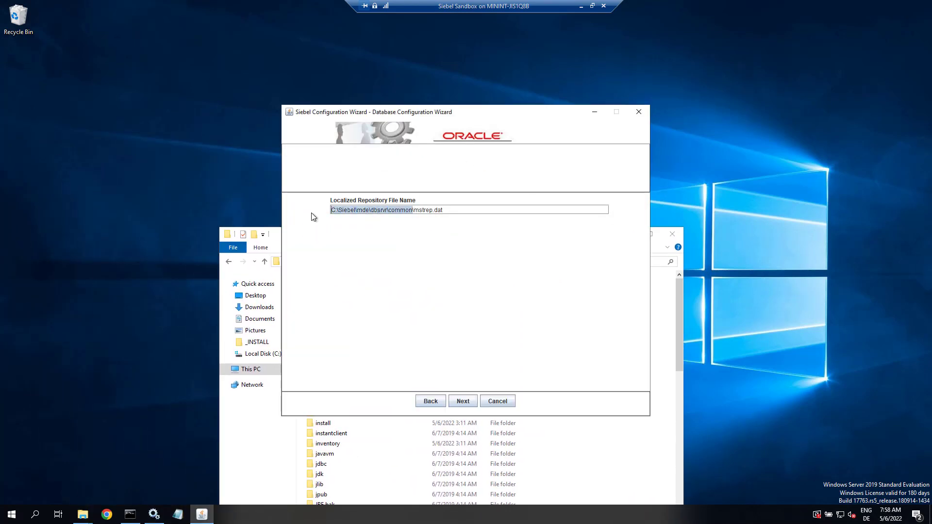
pyautogui.click(276, 233)
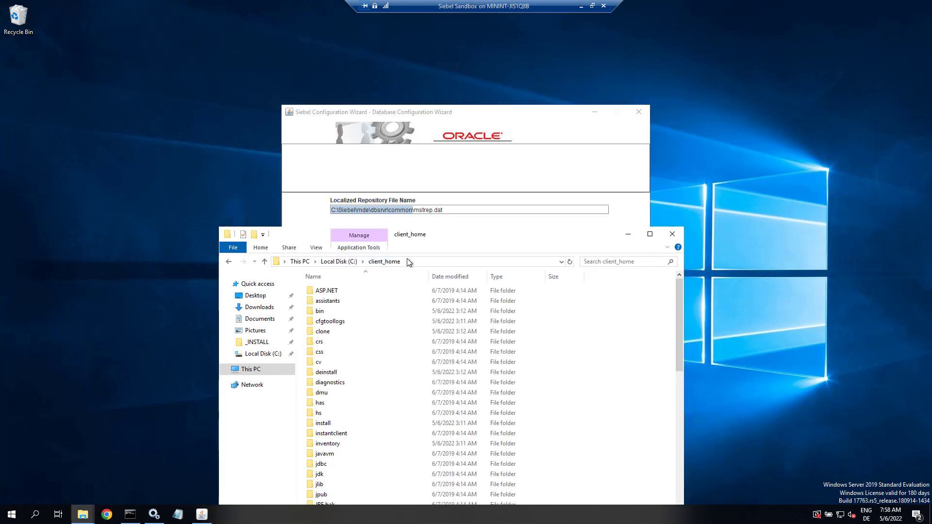
pyautogui.click(411, 262)
pyautogui.hotkey('ctrl', 'v')
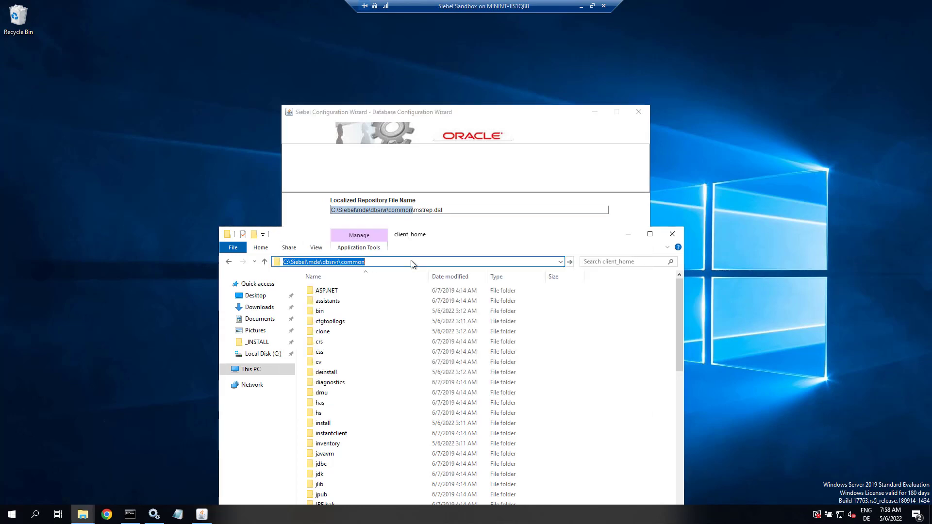
pyautogui.press('Return')
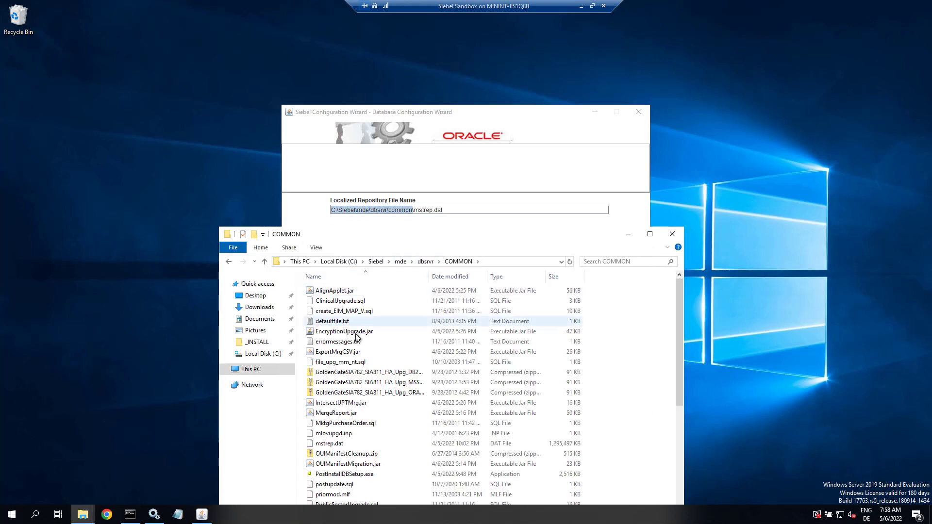
pyautogui.write('mstrep')
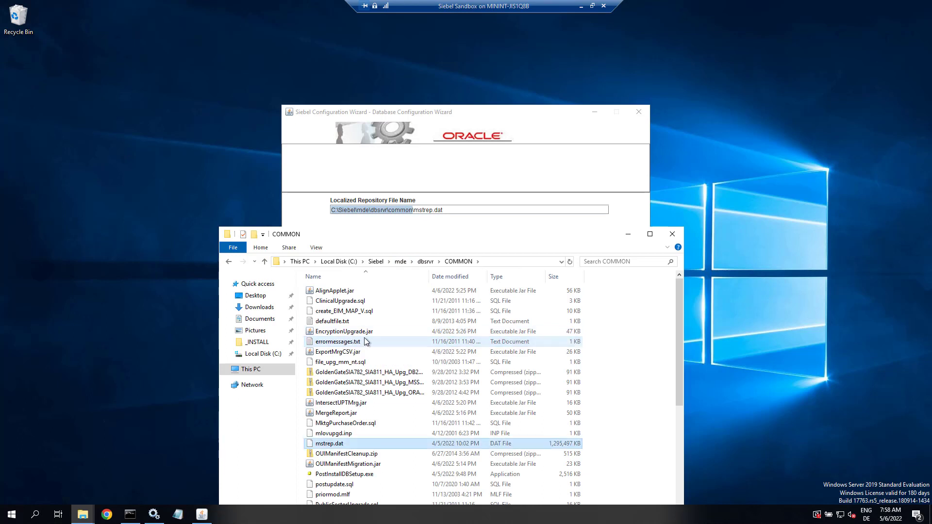
pyautogui.click(474, 158)
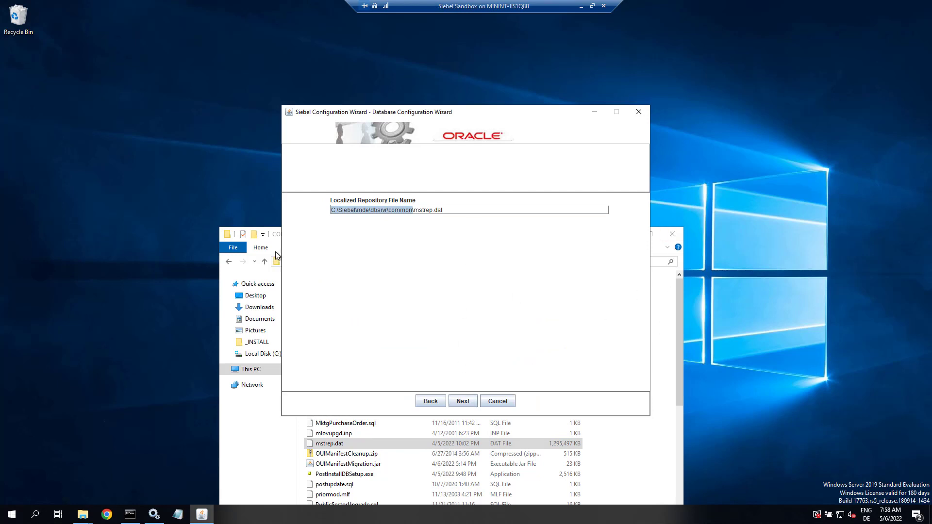
pyautogui.click(236, 256)
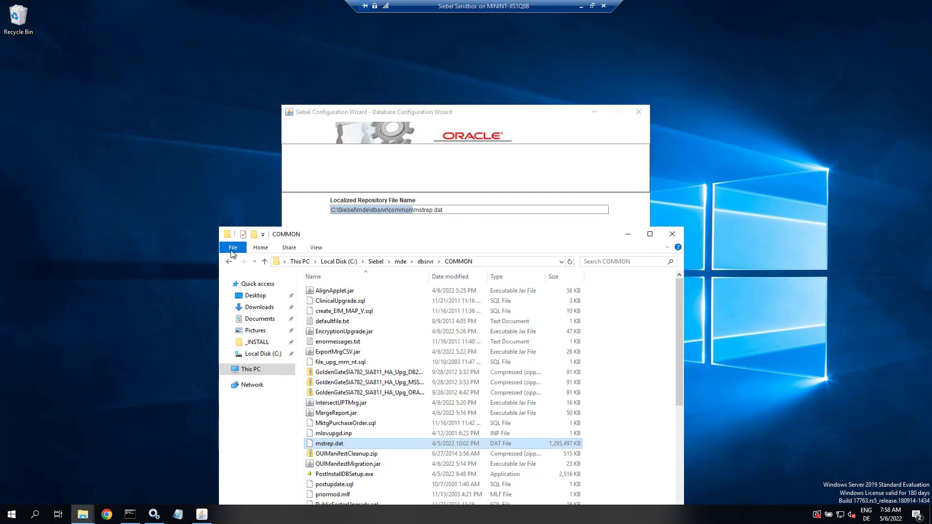
# Accept mstrep.dat, parallel indexing off, SSE_ROLE grantee and imprep_lang log directory.
pyautogui.click(628, 236)
pyautogui.click(470, 400)
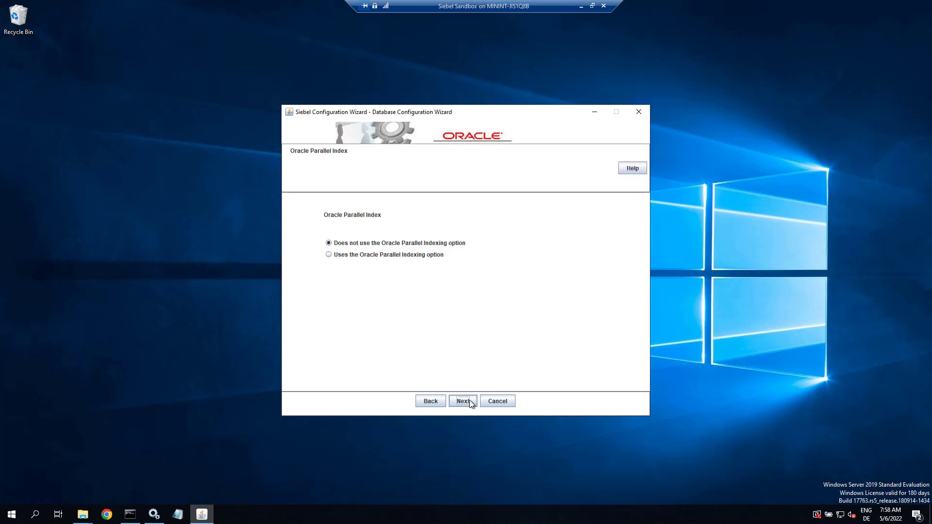
pyautogui.click(469, 400)
pyautogui.click(470, 400)
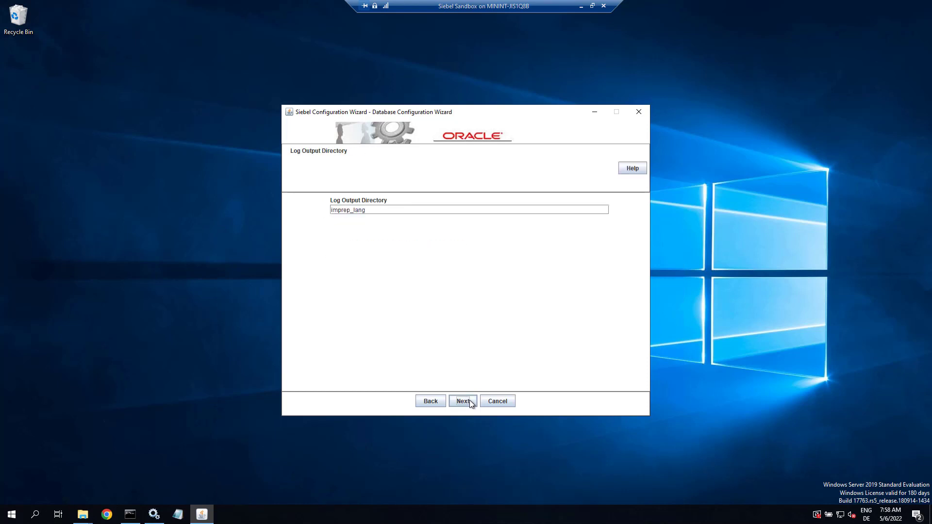
pyautogui.click(470, 400)
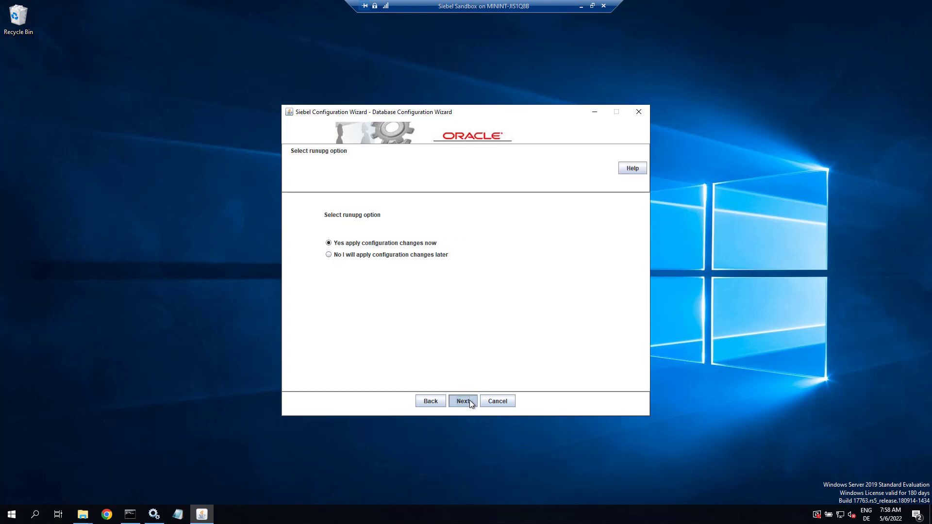
pyautogui.click(470, 399)
# Execute the German repository import, acknowledge success, and exit the wizard.
pyautogui.click(429, 401)
pyautogui.click(566, 177)
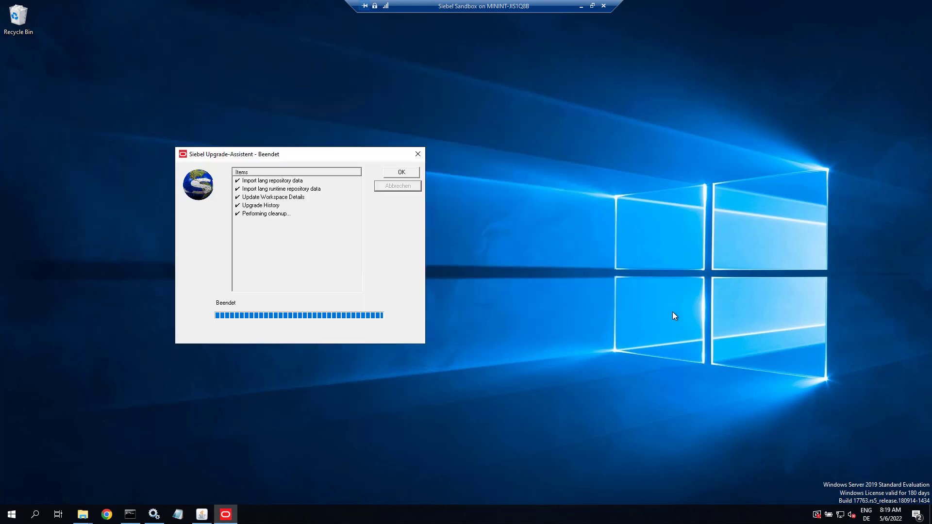
pyautogui.click(405, 173)
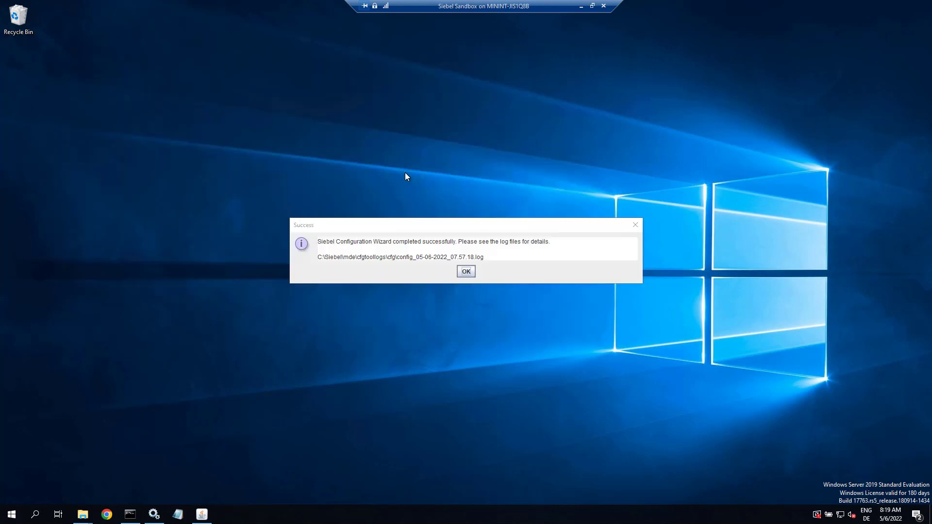
pyautogui.click(466, 272)
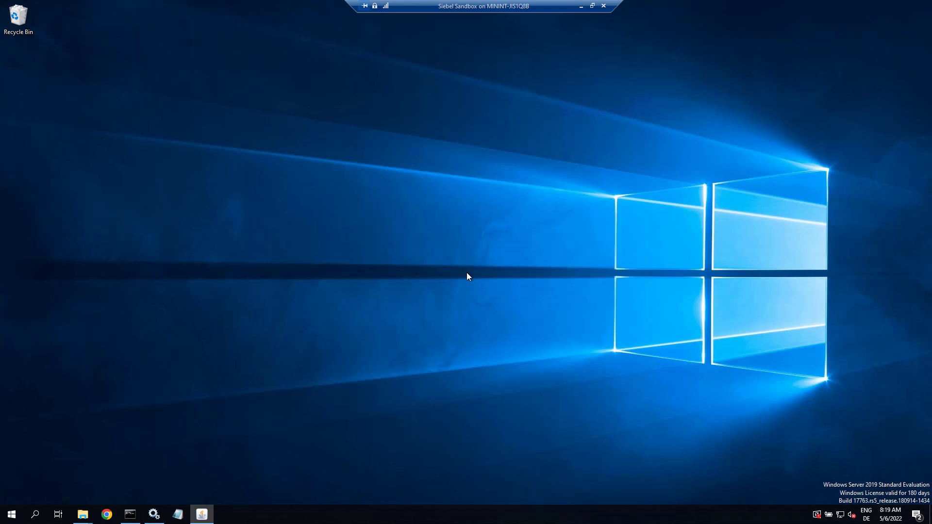
pyautogui.click(202, 514)
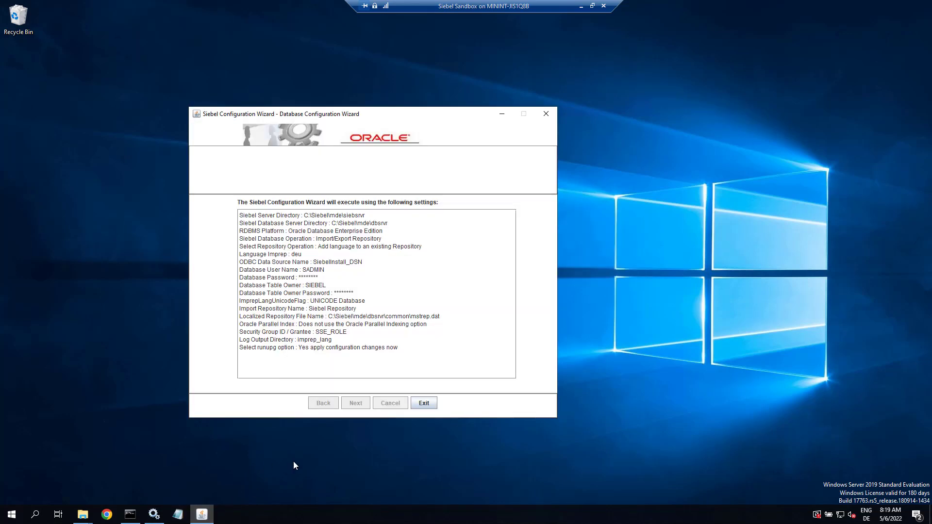
pyautogui.click(423, 403)
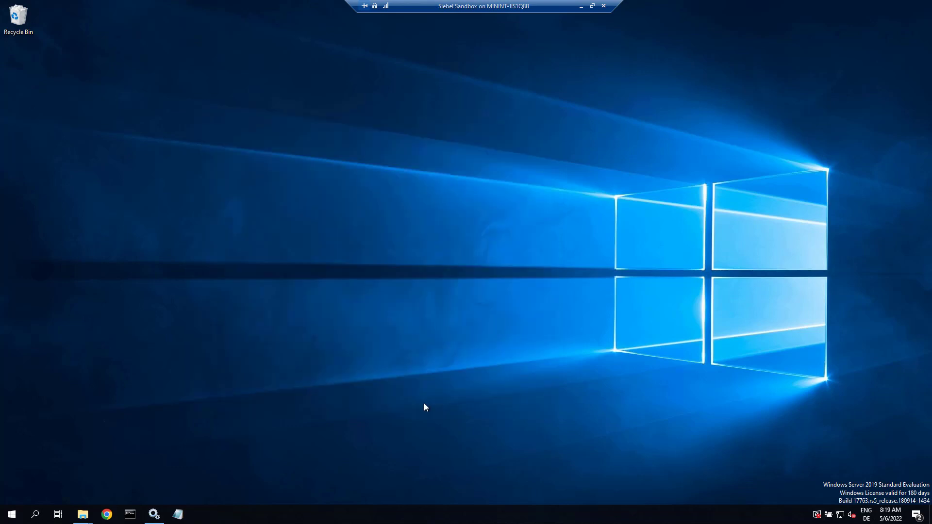
# Run setup.bat from the install folder as administrator, then minimize the file and console windows.
pyautogui.doubleClick(220, 117)
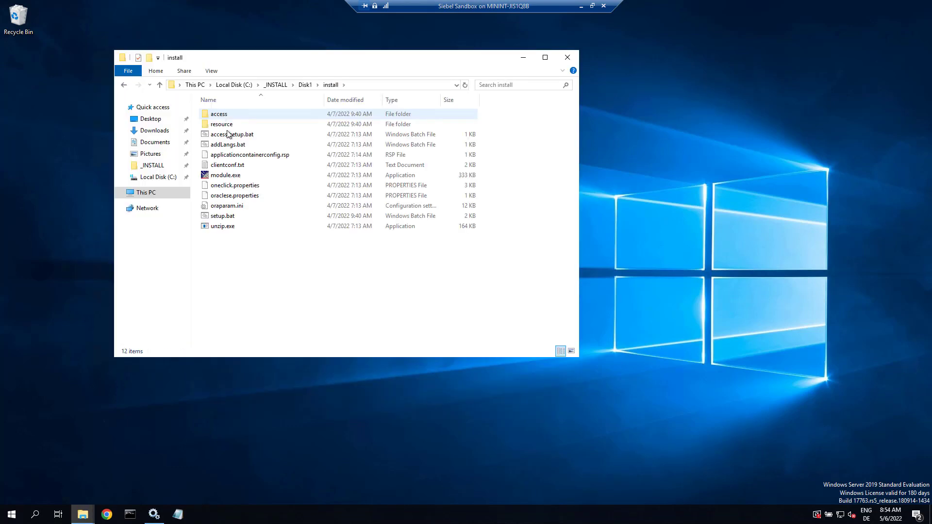
pyautogui.rightClick(227, 217)
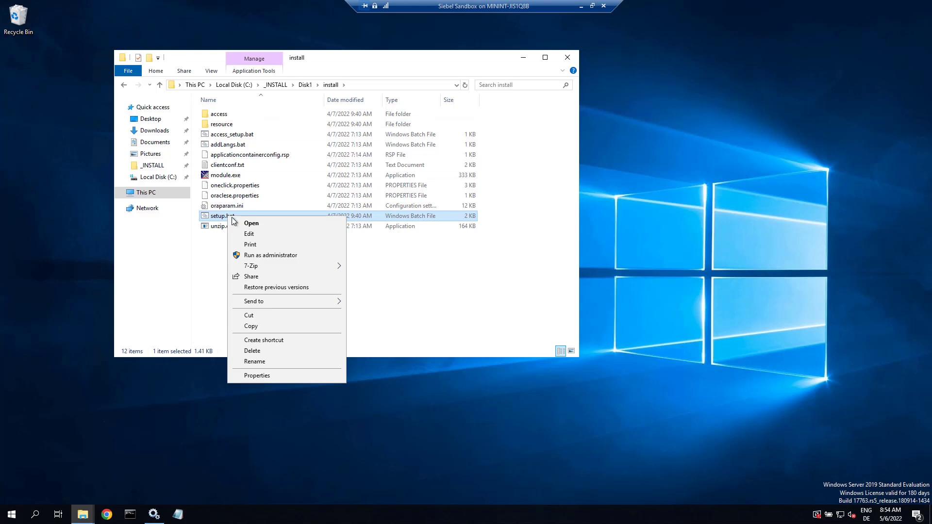
pyautogui.click(258, 256)
pyautogui.click(524, 57)
pyautogui.click(514, 97)
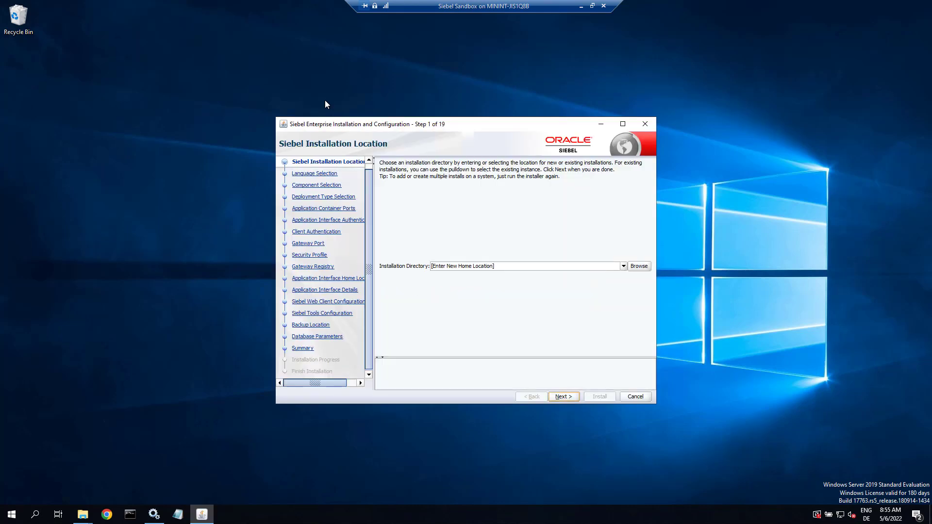
# Install to C:\Siebel\tools in English, with Siebel Tools as the only component.
pyautogui.click(598, 269)
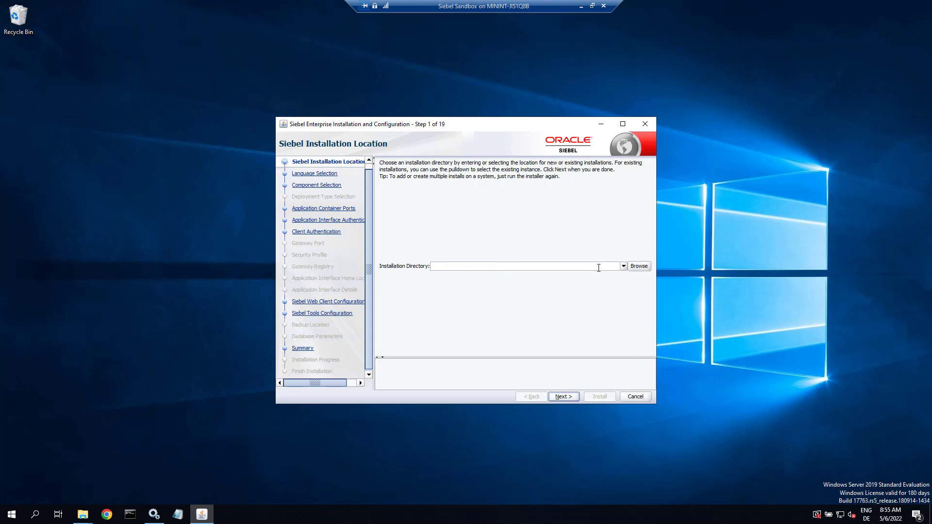
pyautogui.write(':\\Siebel\\tools')
pyautogui.click(566, 396)
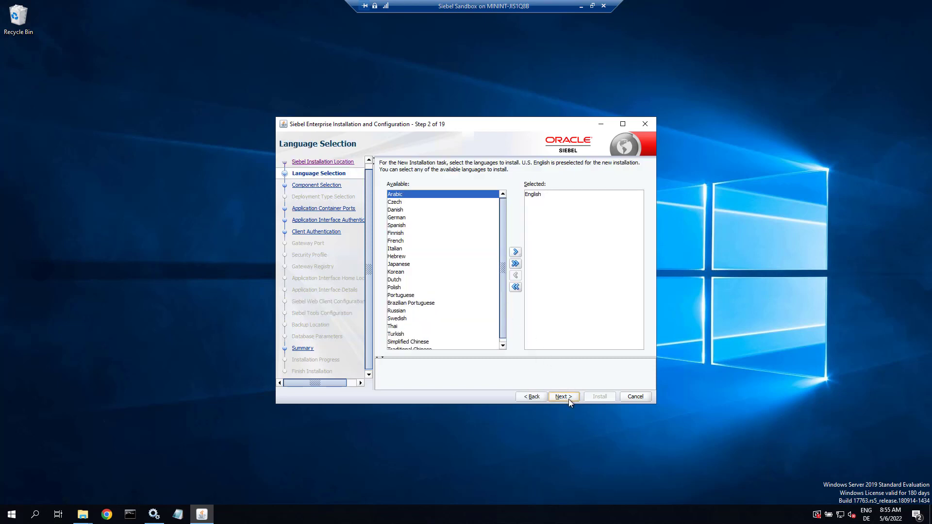
pyautogui.click(568, 398)
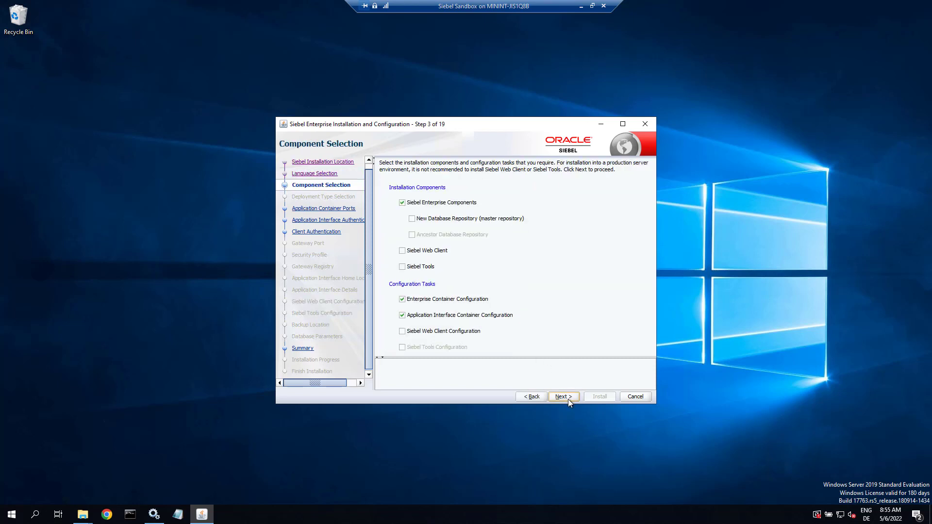
pyautogui.click(402, 203)
pyautogui.click(403, 269)
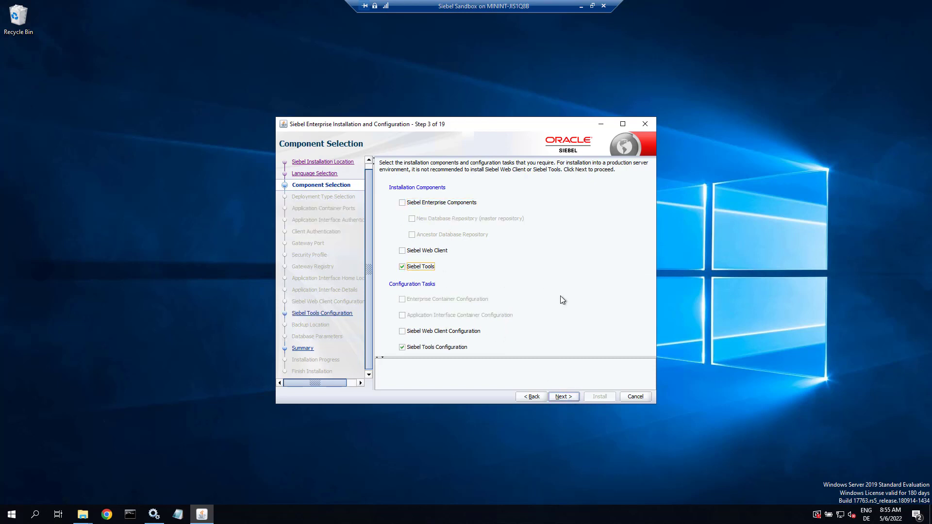
pyautogui.click(565, 397)
# Enter alias orcl and owner SIEBEL, and create the file system folder C:\Siebel\fs.
pyautogui.click(591, 253)
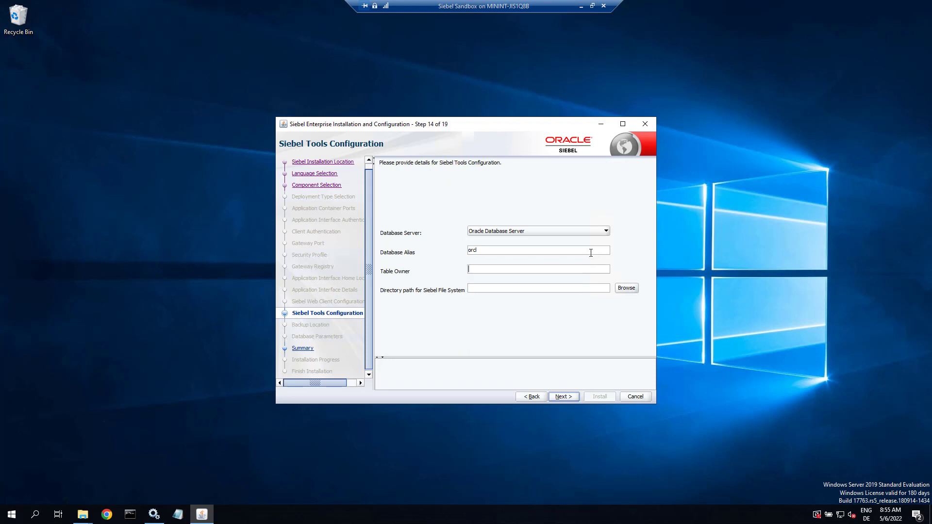
pyautogui.write('SIEBEL')
pyautogui.click(626, 290)
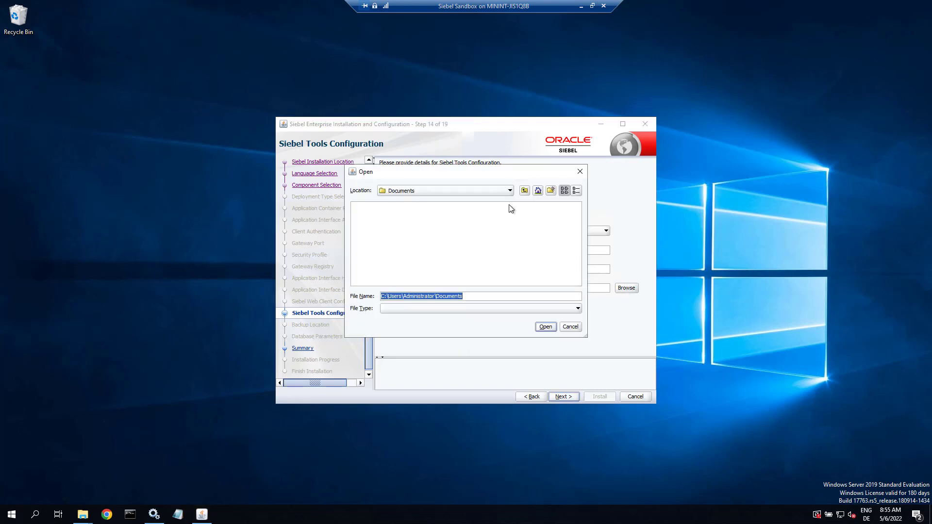
pyautogui.click(503, 191)
pyautogui.click(419, 219)
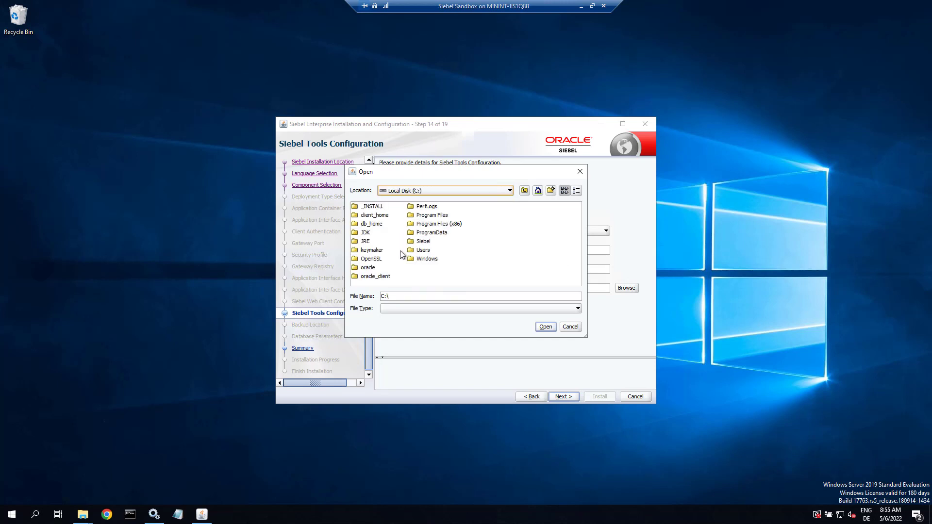
pyautogui.doubleClick(423, 240)
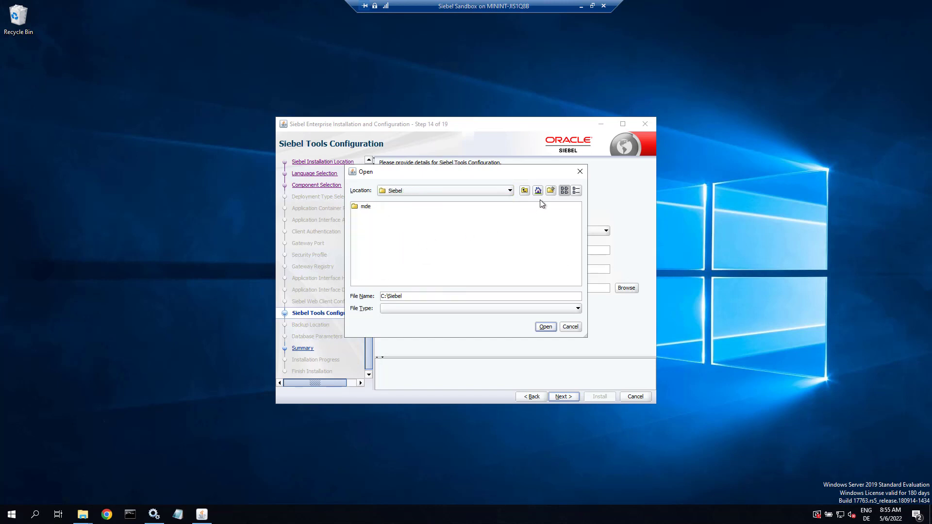
pyautogui.click(551, 191)
pyautogui.write('s')
pyautogui.press('Return')
pyautogui.click(551, 329)
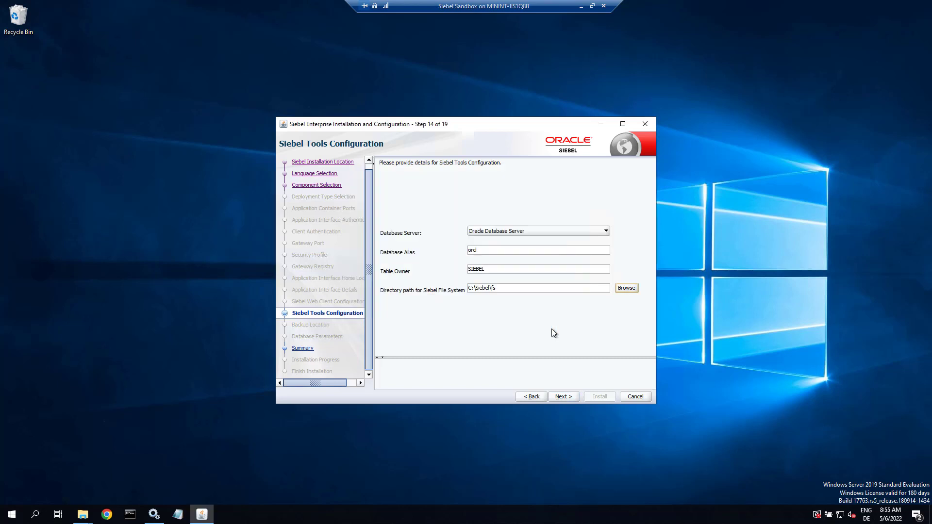
pyautogui.click(568, 397)
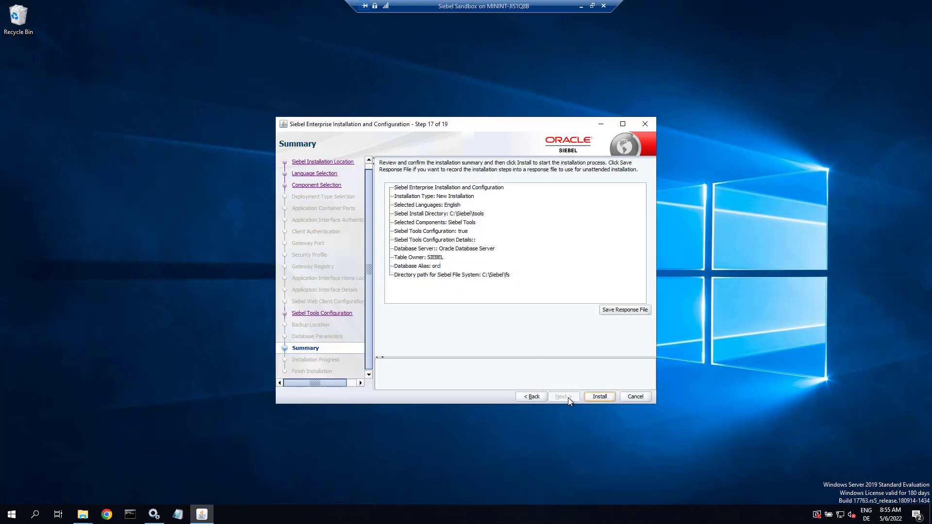
# Install Siebel Tools to C:\Siebel\tools and close the installer once it reaches 100%.
pyautogui.click(601, 397)
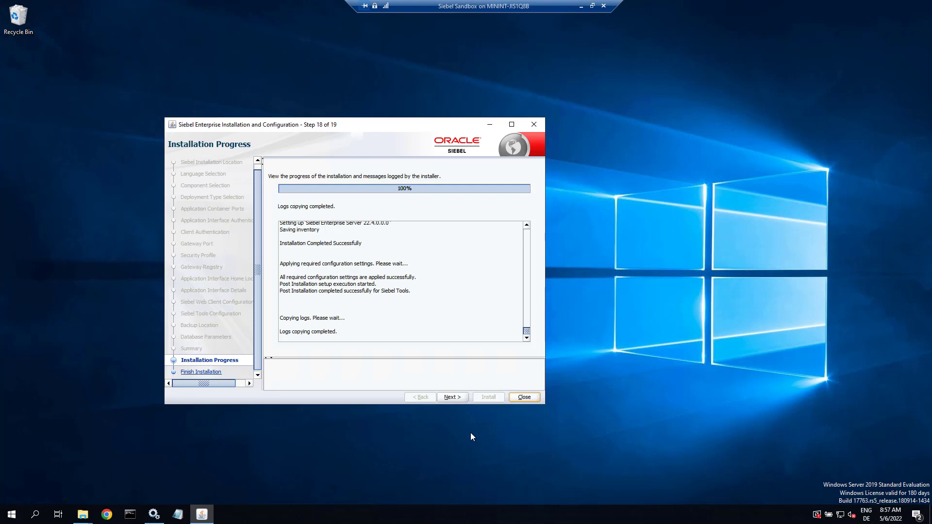
pyautogui.click(452, 397)
pyautogui.click(526, 398)
# Exit the installer, launch Siebel Tools from the Start menu and accept the license.
pyautogui.click(374, 286)
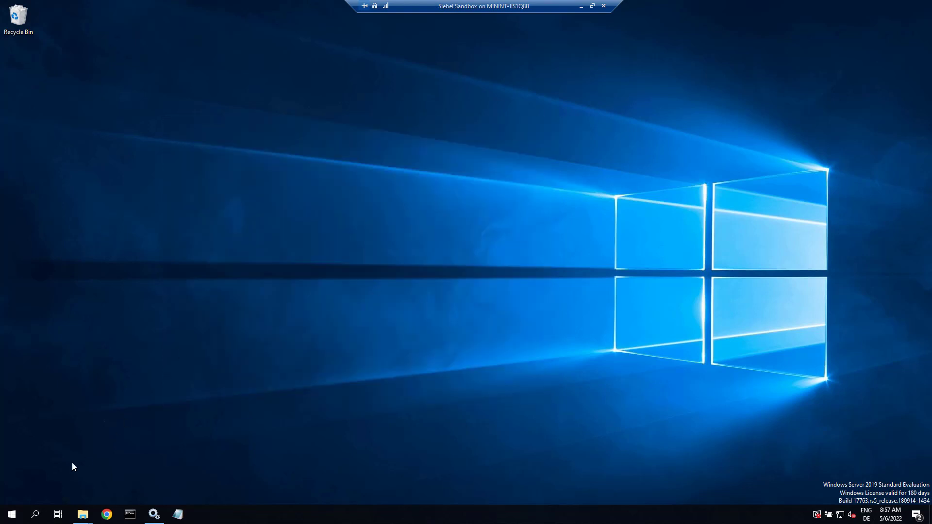
pyautogui.click(11, 519)
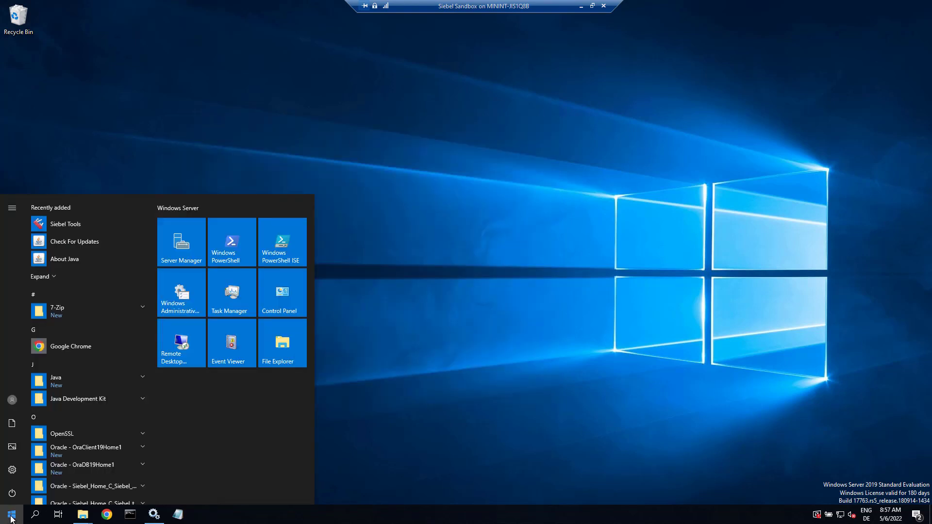
pyautogui.click(75, 225)
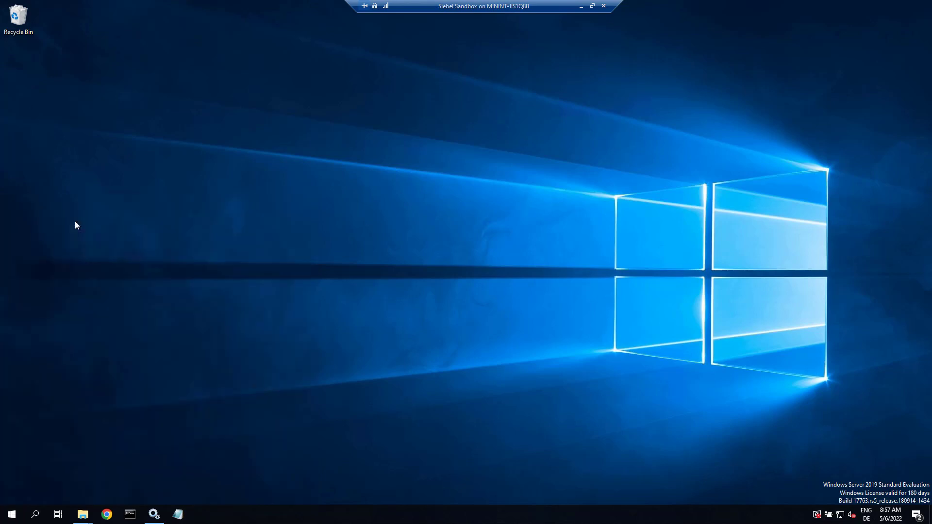
pyautogui.click(415, 390)
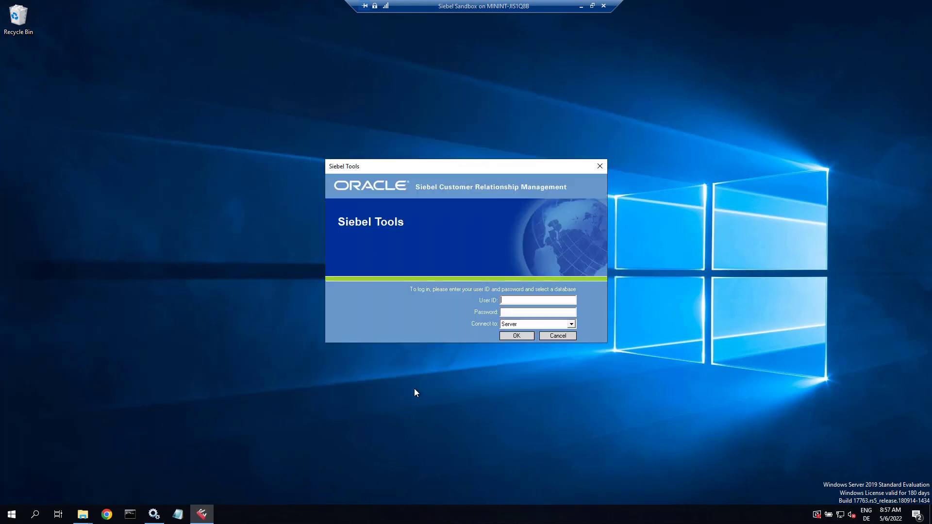
# Log in to Siebel Tools as SADMIN with its password.
pyautogui.rightClick(200, 514)
pyautogui.click(192, 478)
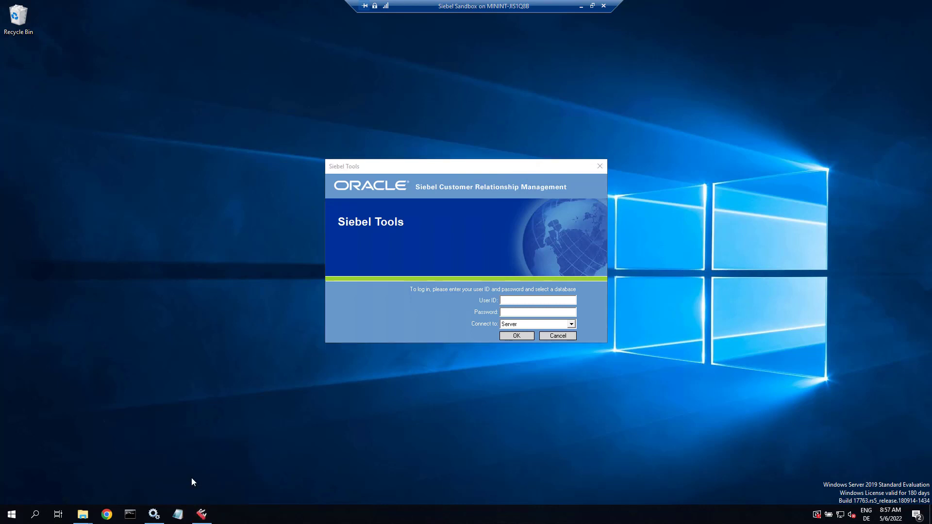
pyautogui.click(515, 299)
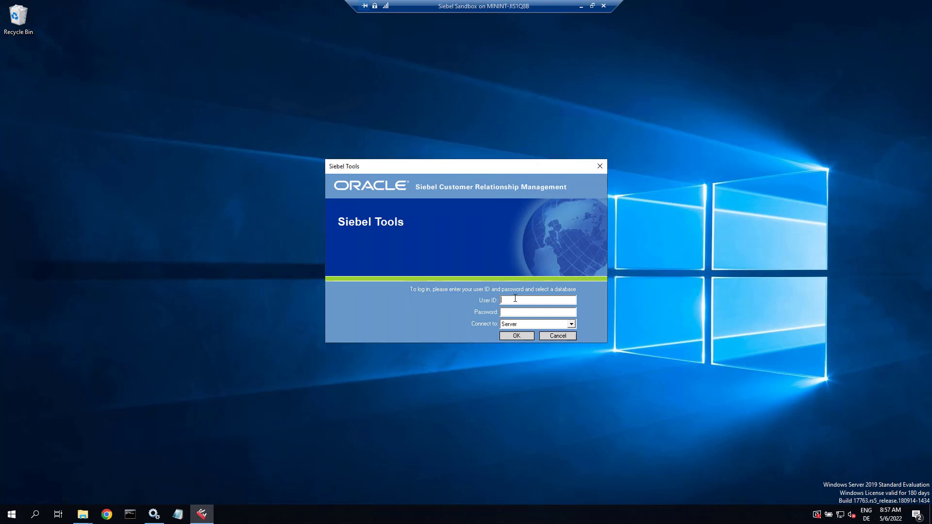
pyautogui.write('SADMIN')
pyautogui.click(519, 337)
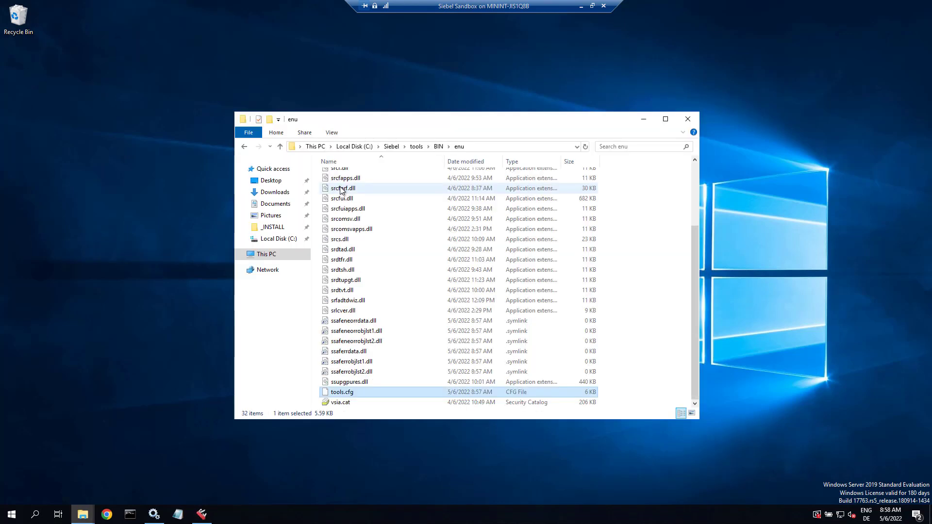
# Open tools.cfg in Notepad, making Notepad the default app for .cfg files.
pyautogui.press('Return')
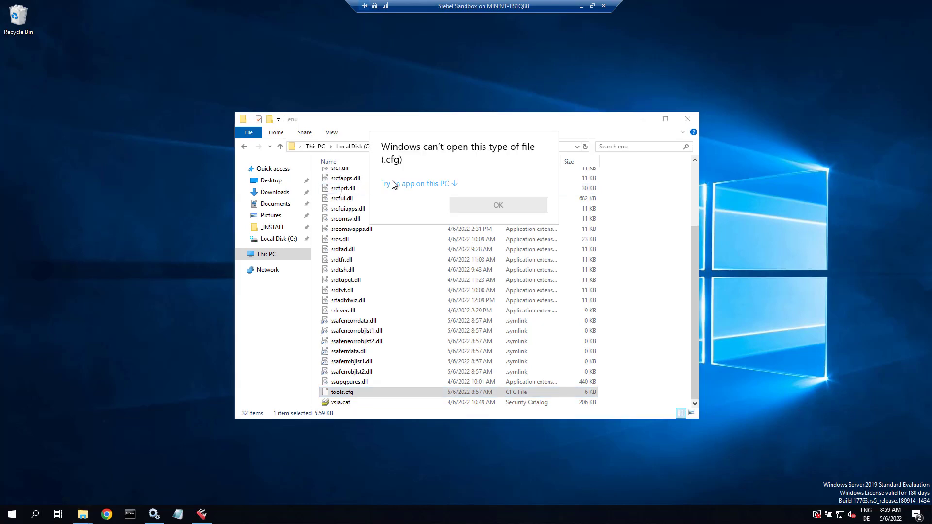
pyautogui.click(386, 183)
pyautogui.click(407, 216)
pyautogui.click(386, 338)
pyautogui.click(489, 367)
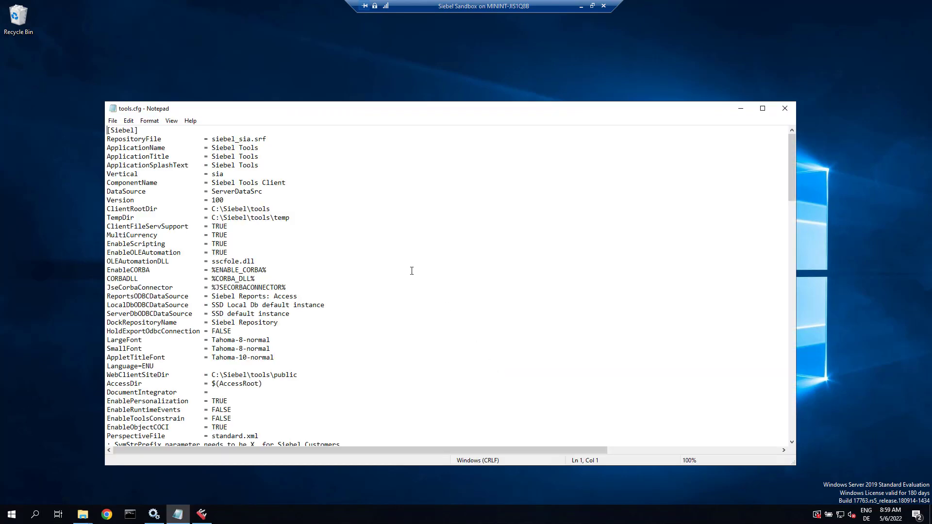
pyautogui.scroll(-5, 315, 223)
pyautogui.scroll(-5, 315, 223)
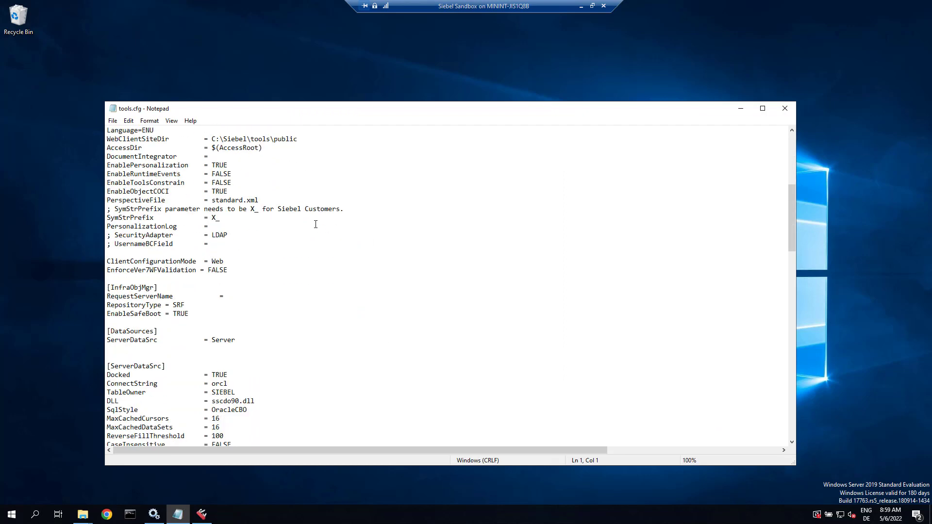
# Paste [InfraDatabase] SQLTraceThreshold = -1 after InfraObjMgr, then save and close tools.cfg.
pyautogui.click(238, 298)
pyautogui.press('Return')
pyautogui.write('[InfraDatabase] SQLTraceThreshold = -1')
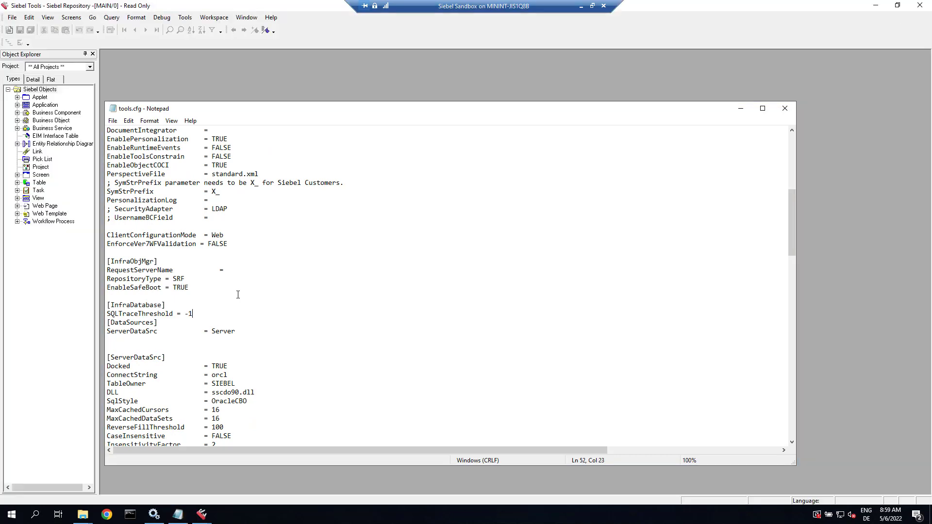
pyautogui.press('Return')
pyautogui.press('Return')
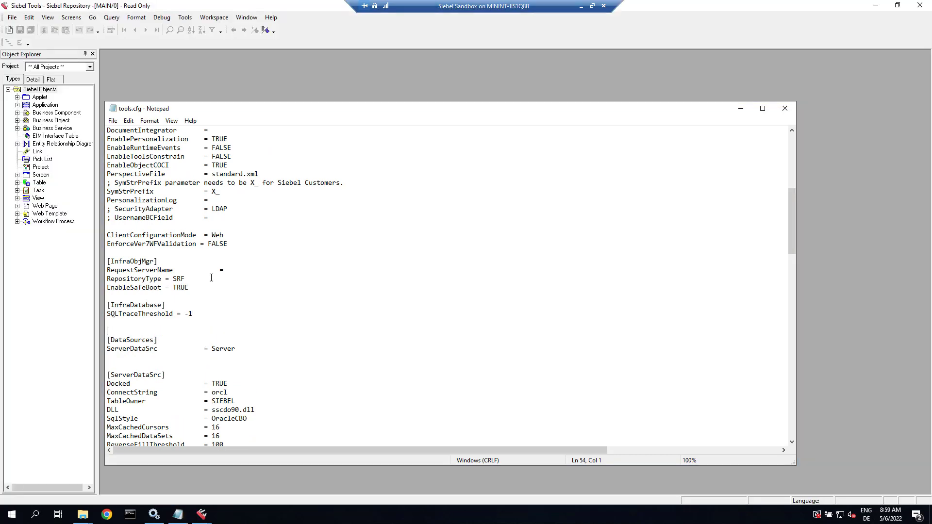
pyautogui.moveTo(201, 313); pyautogui.dragTo(107, 306)
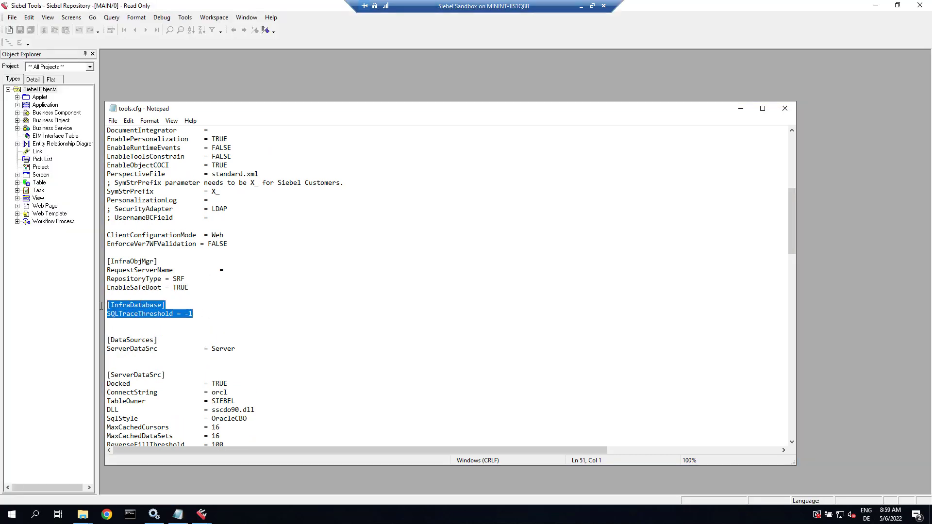
pyautogui.click(240, 309)
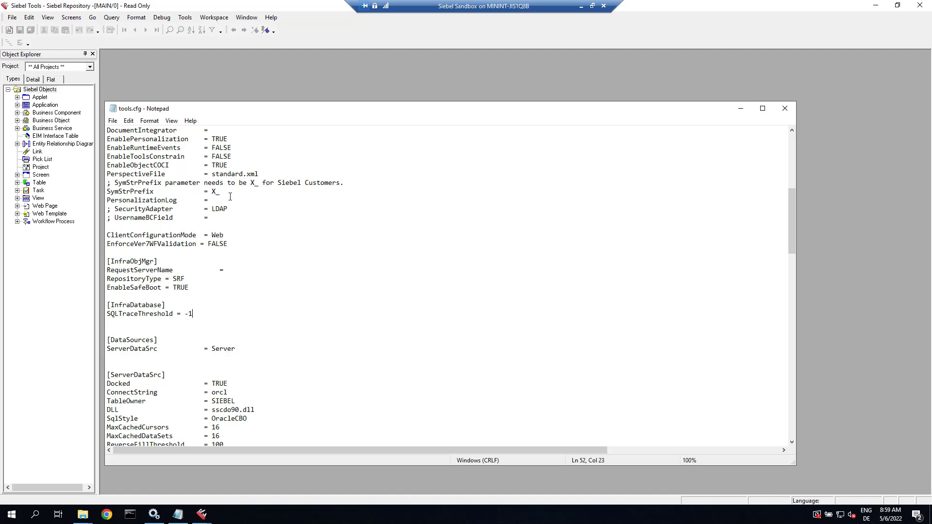
pyautogui.click(784, 108)
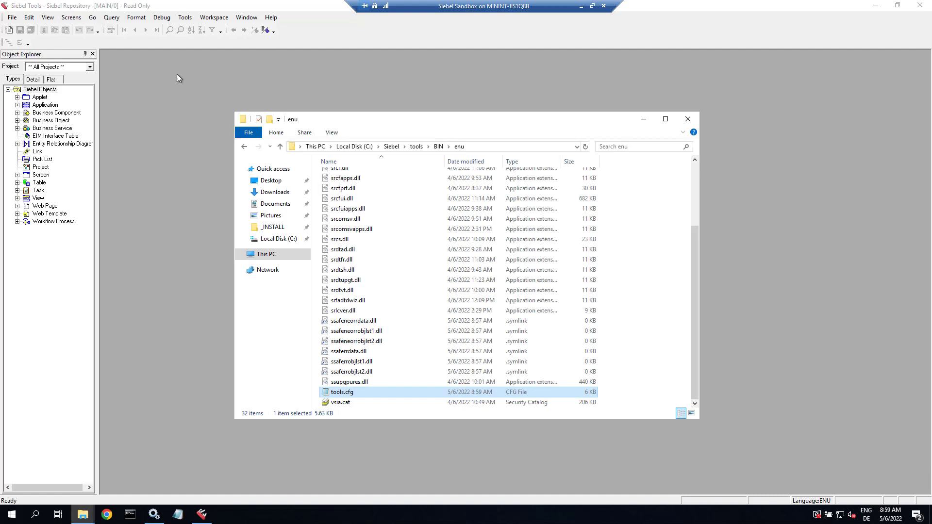
# Enable Symbolic String in the Object Explorer tab of the development tools options.
pyautogui.click(48, 19)
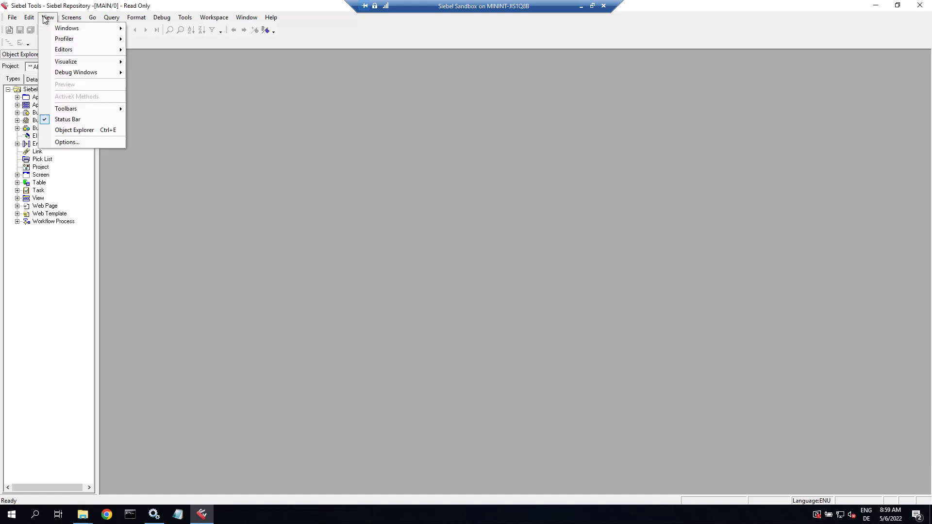
pyautogui.click(61, 145)
pyautogui.click(515, 143)
pyautogui.moveTo(526, 198); pyautogui.dragTo(530, 243)
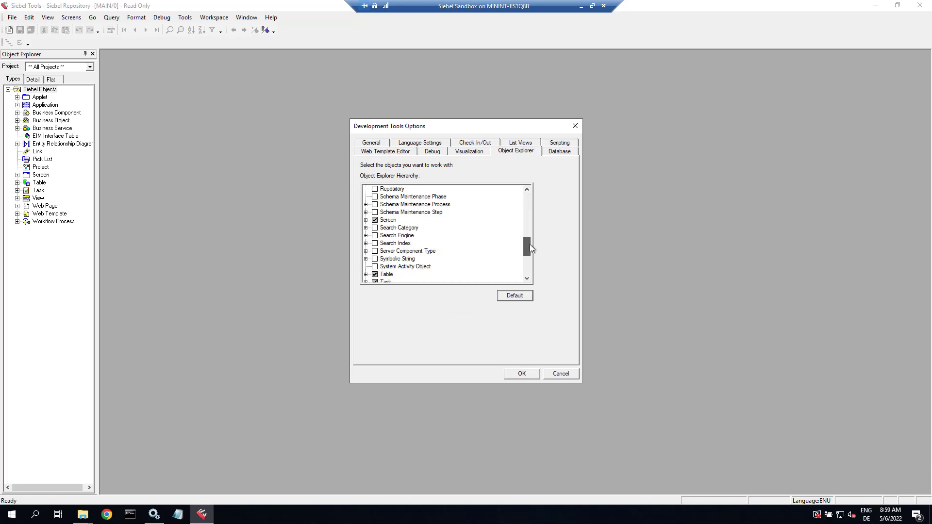
pyautogui.click(375, 258)
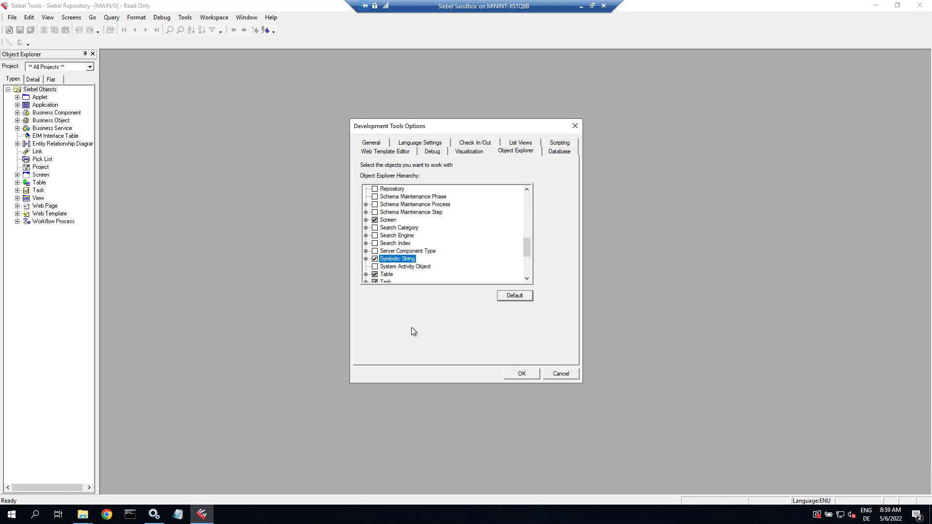
pyautogui.click(520, 374)
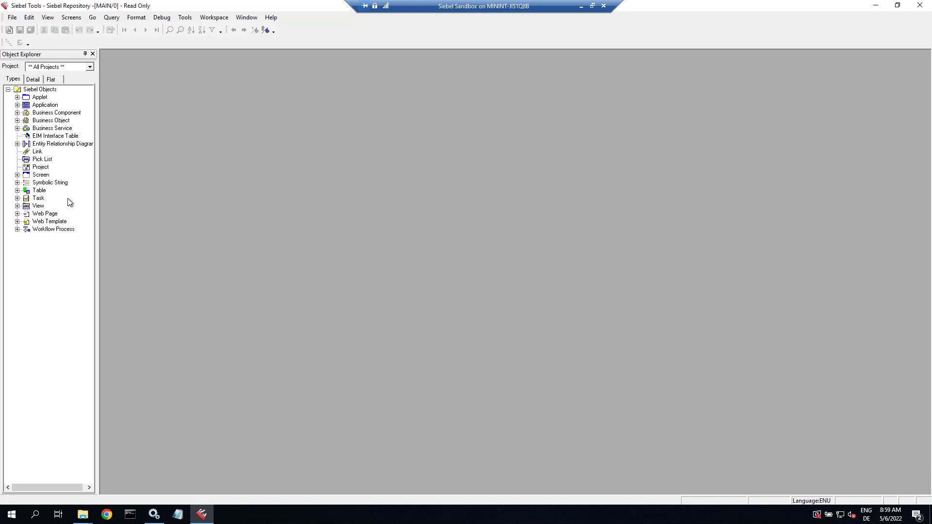
# Review the symbolic string's ENU and DEU locale records, then close Siebel Tools.
pyautogui.click(62, 185)
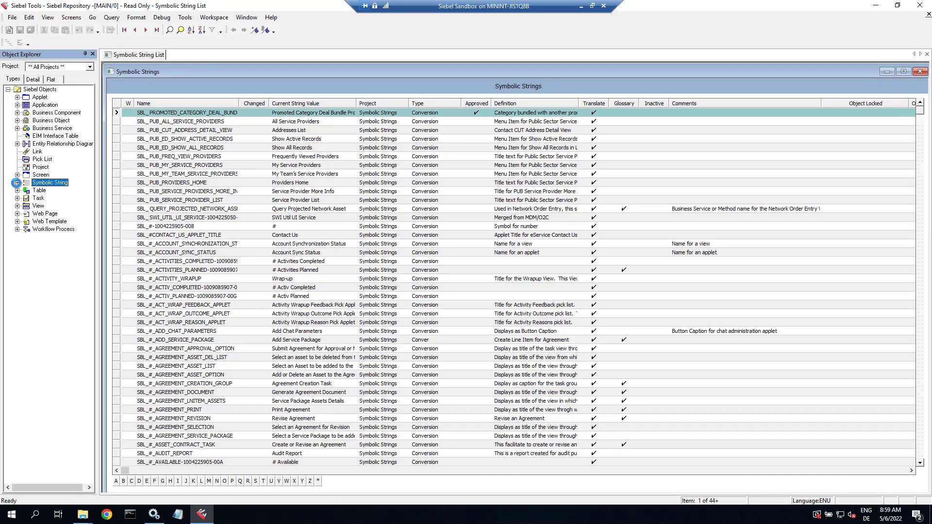
pyautogui.click(17, 183)
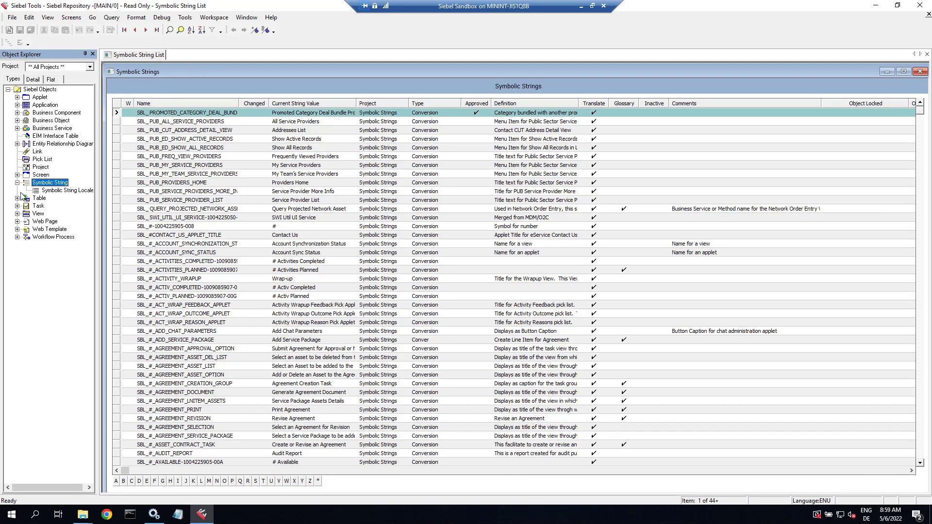
pyautogui.click(58, 190)
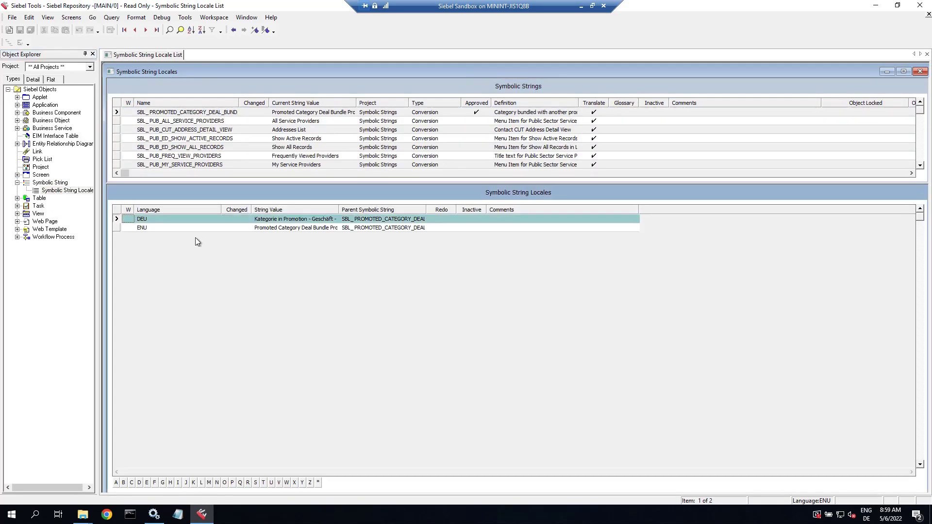
pyautogui.click(204, 228)
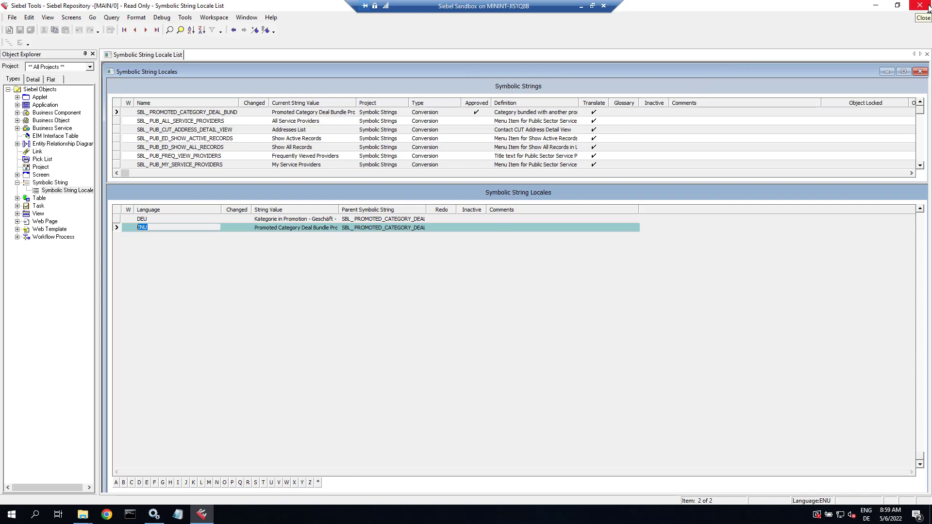
pyautogui.click(928, 7)
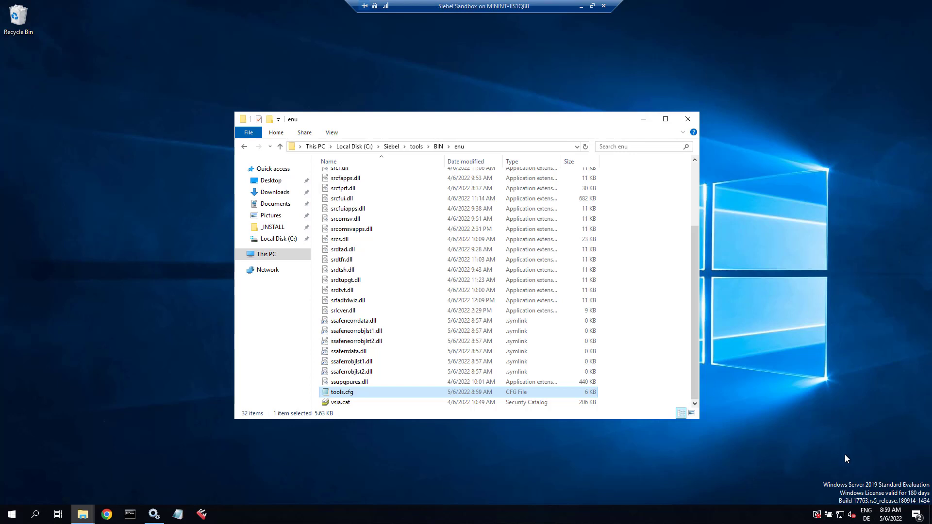
# Copy the siebdev.exe FullPublish command for ENU and DEU into an administrator Command Prompt.
pyautogui.hotkey('alt', 'Tab')
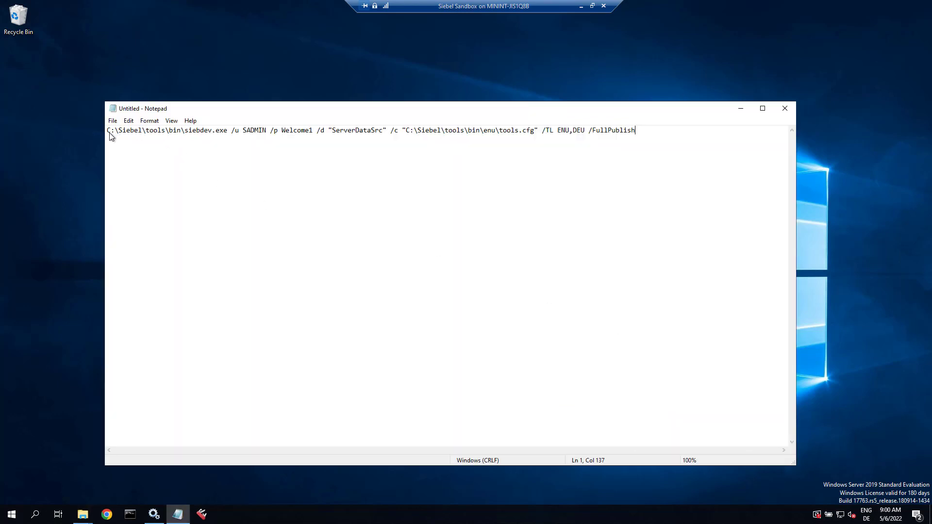
pyautogui.moveTo(116, 131); pyautogui.dragTo(656, 134)
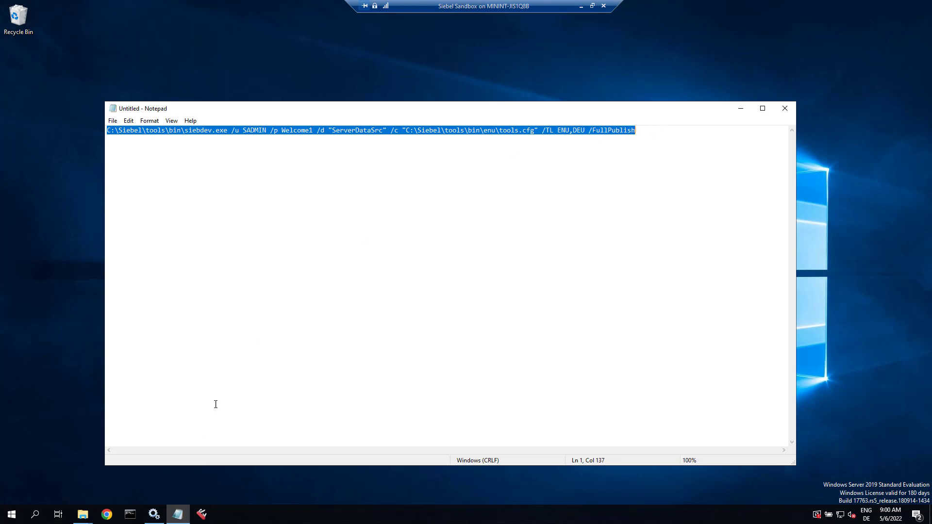
pyautogui.click(129, 514)
pyautogui.rightClick(273, 167)
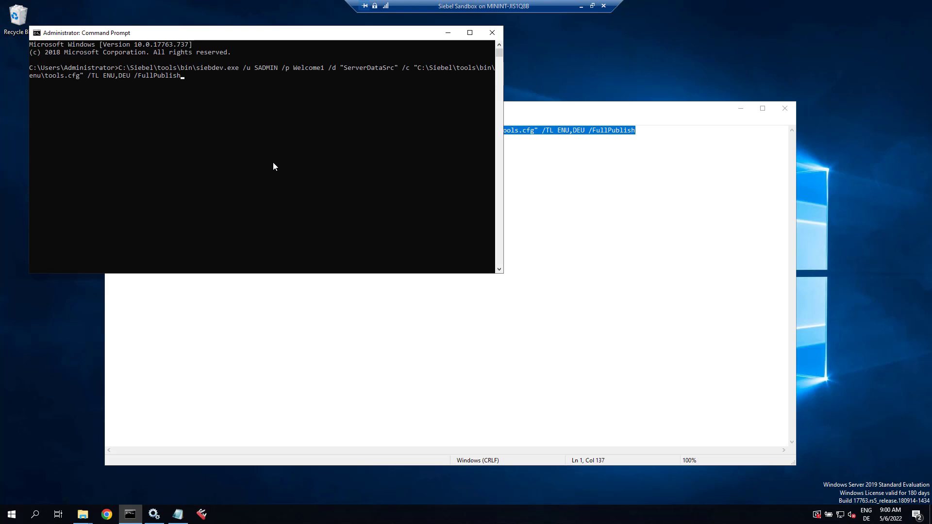
# Run the siebdev FullPublish command and check its ENU, DEU and ALL processes in Task Manager.
pyautogui.press('Return')
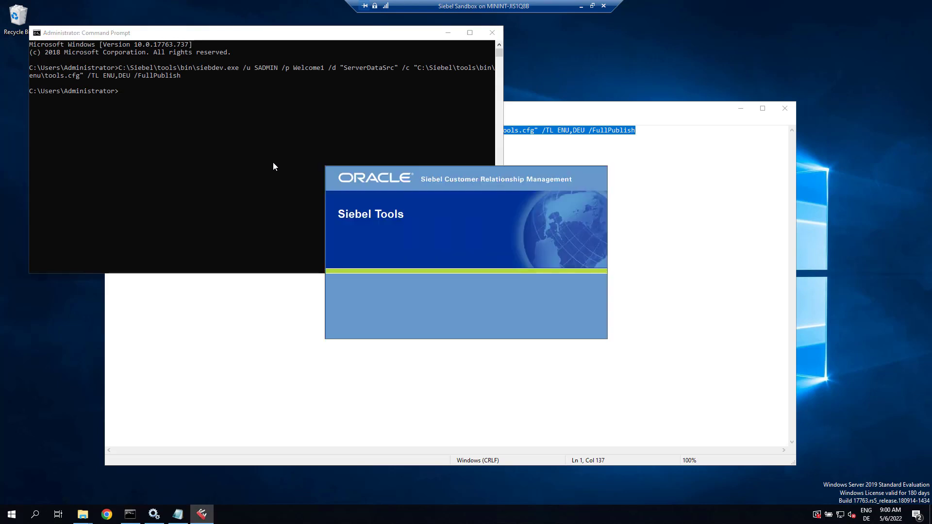
pyautogui.rightClick(249, 518)
pyautogui.click(279, 470)
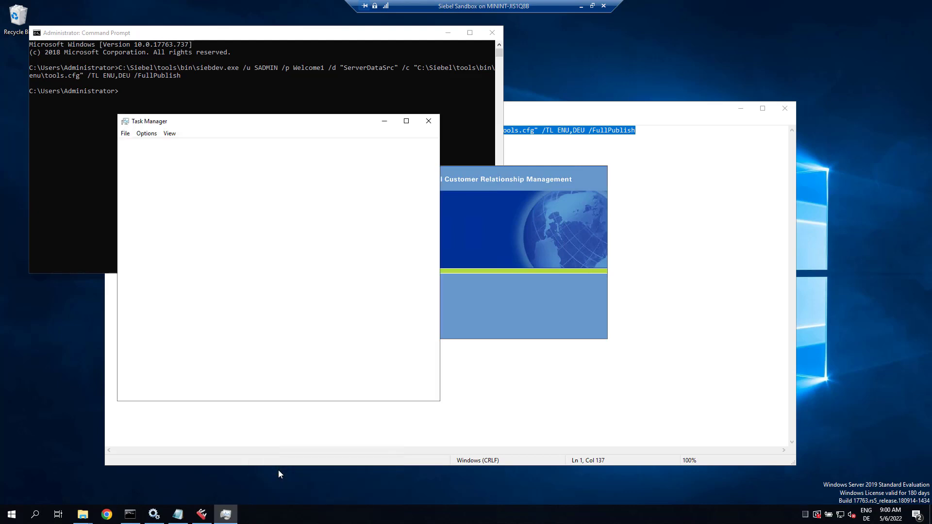
pyautogui.rightClick(226, 514)
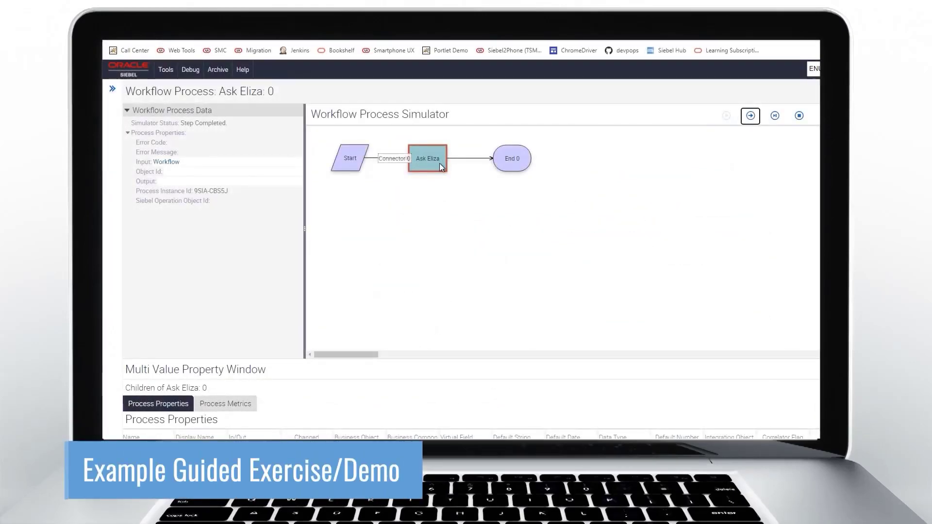
# Run Simulate Next on Ask Eliza to return 'What do you mean by Workflow?'.
pyautogui.click(751, 116)
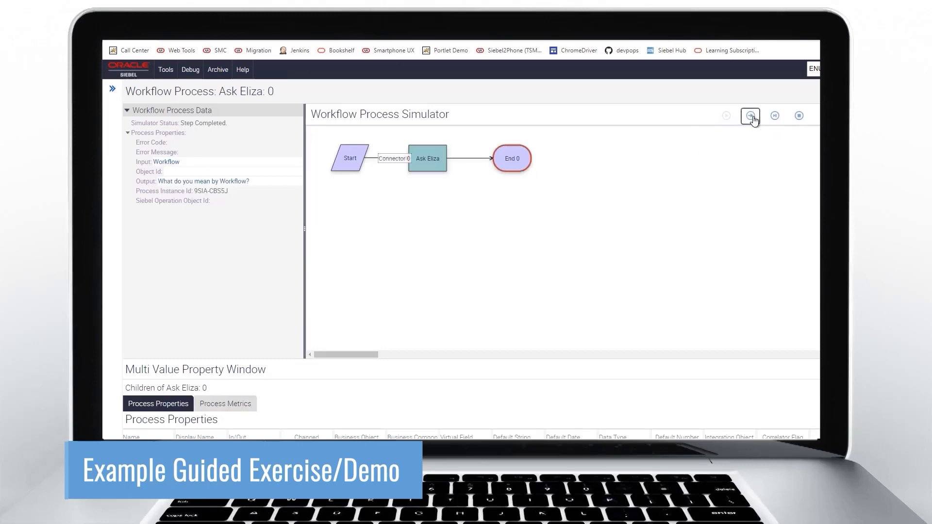